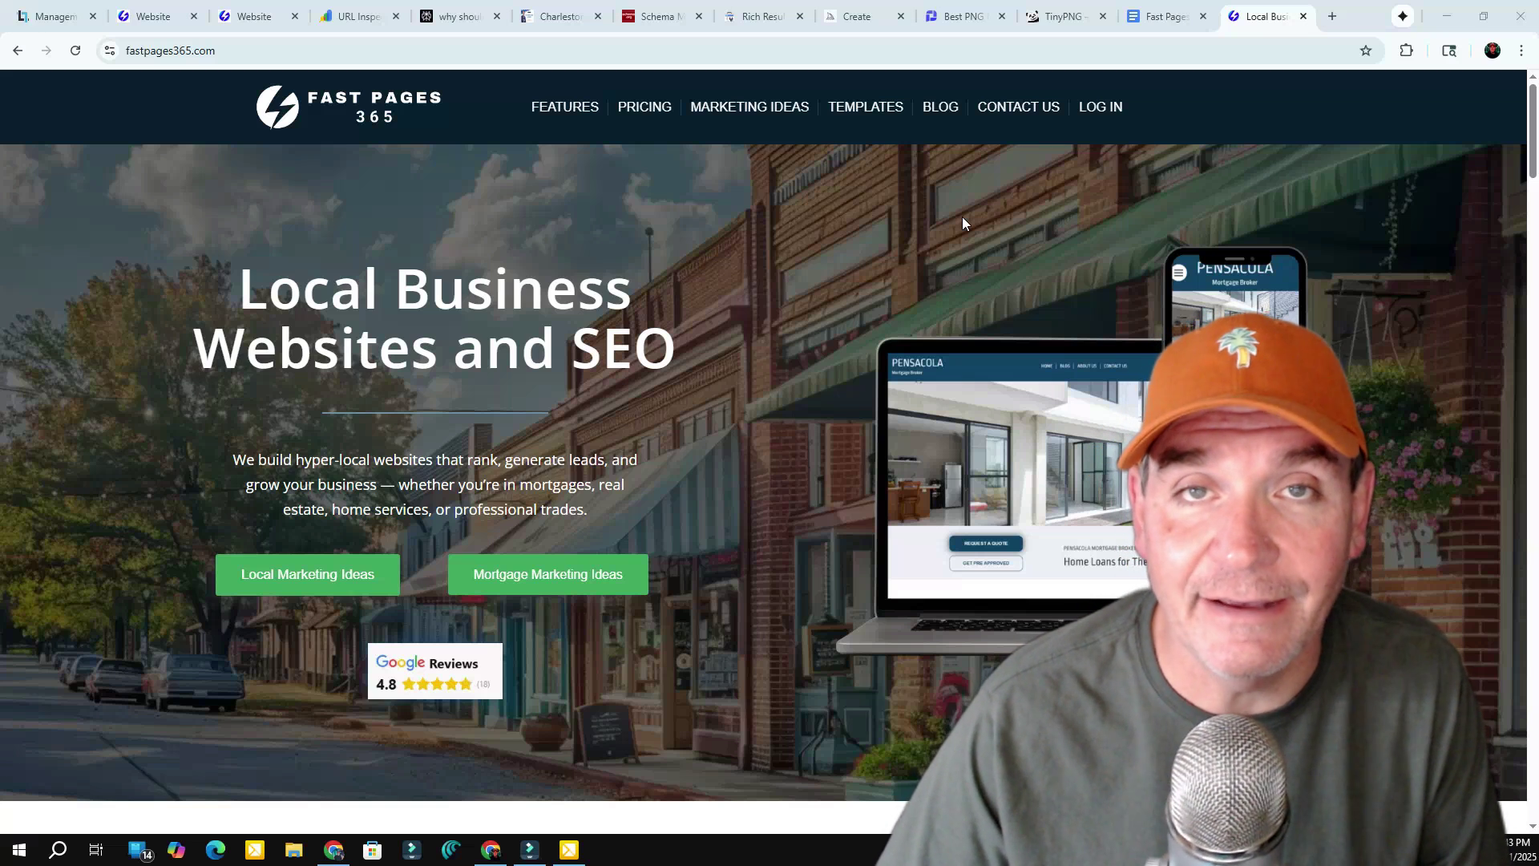
Open the Local Marketing Ideas page and browse its marketing idea cards.
mouse_move(751, 112)
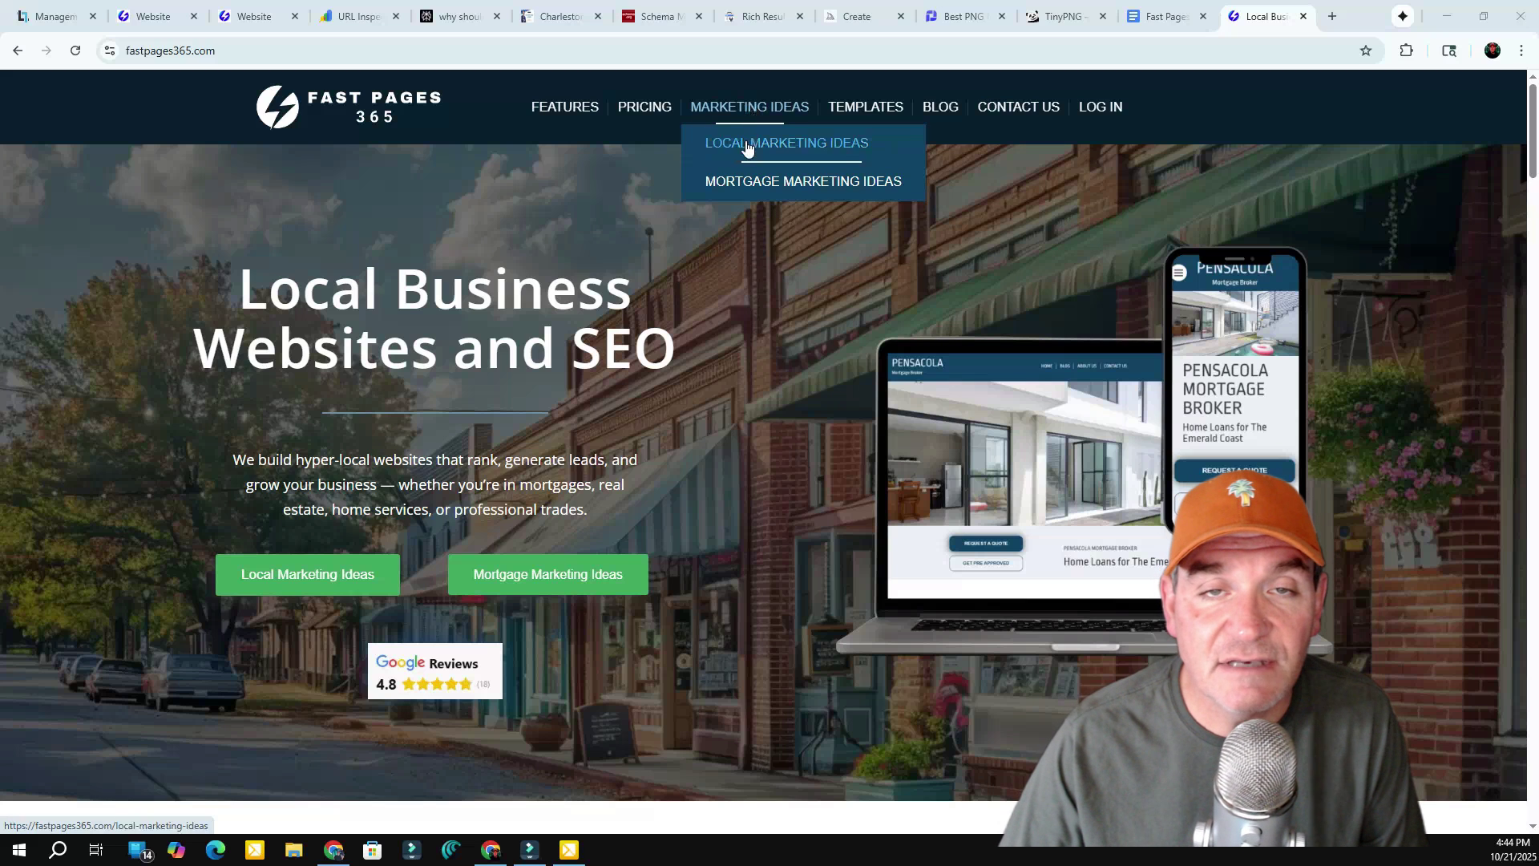
click(775, 150)
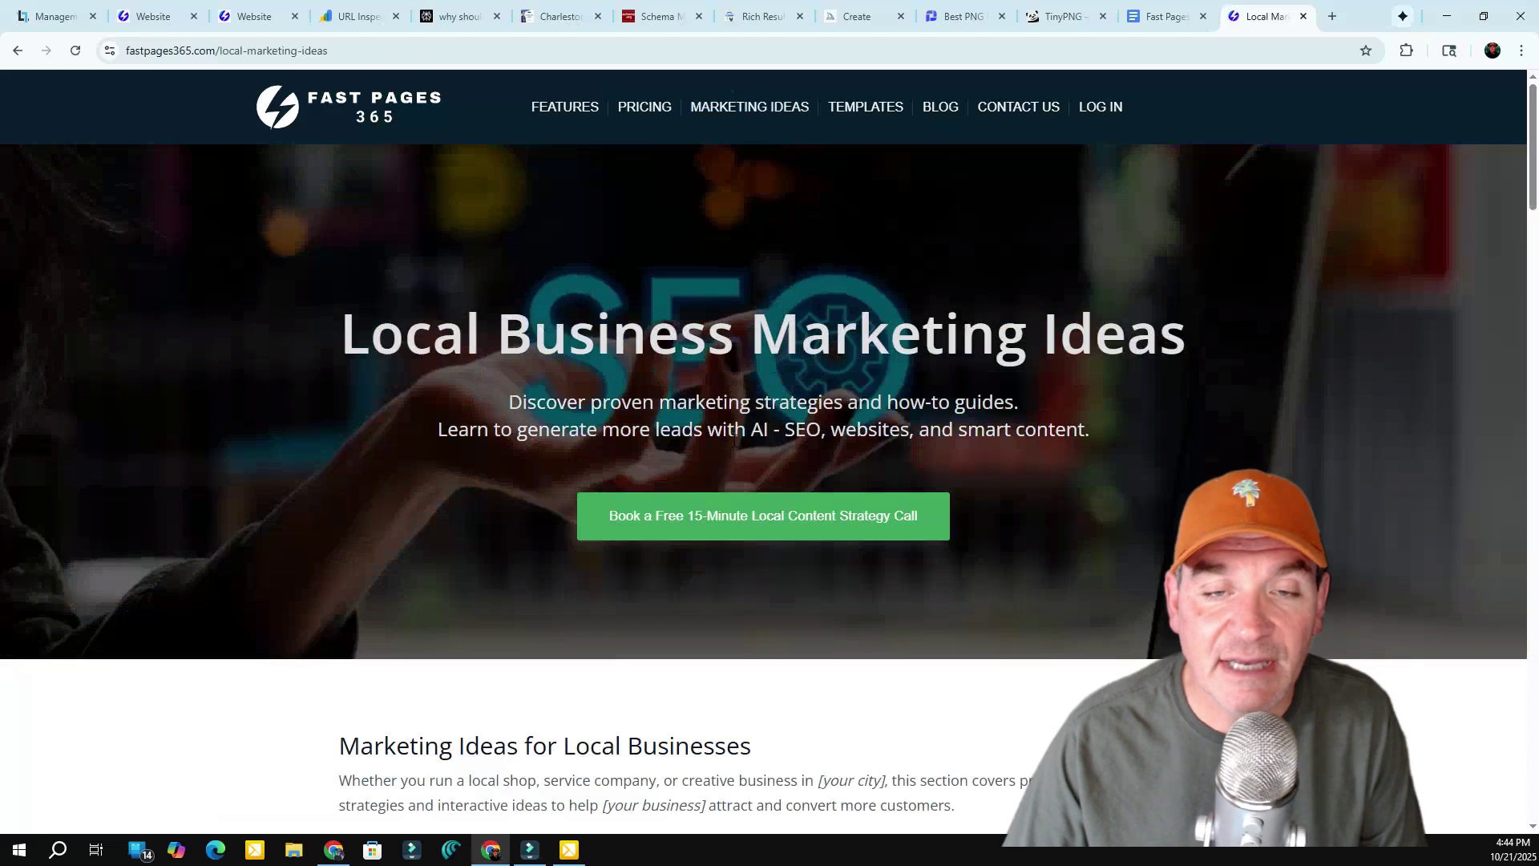
scroll(736, 449, down, 20)
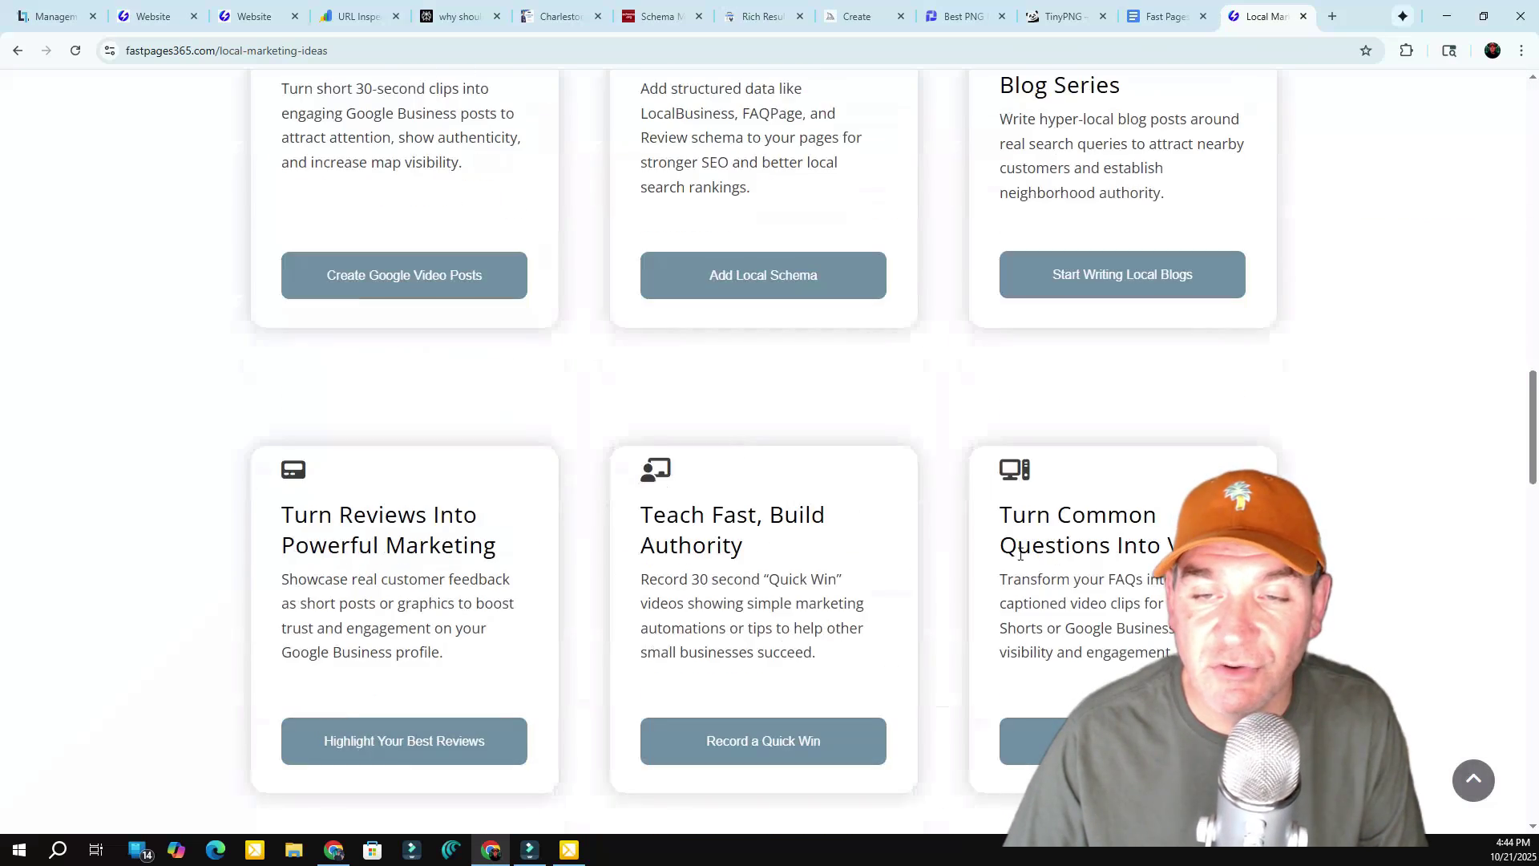
scroll(1020, 554, down, 5)
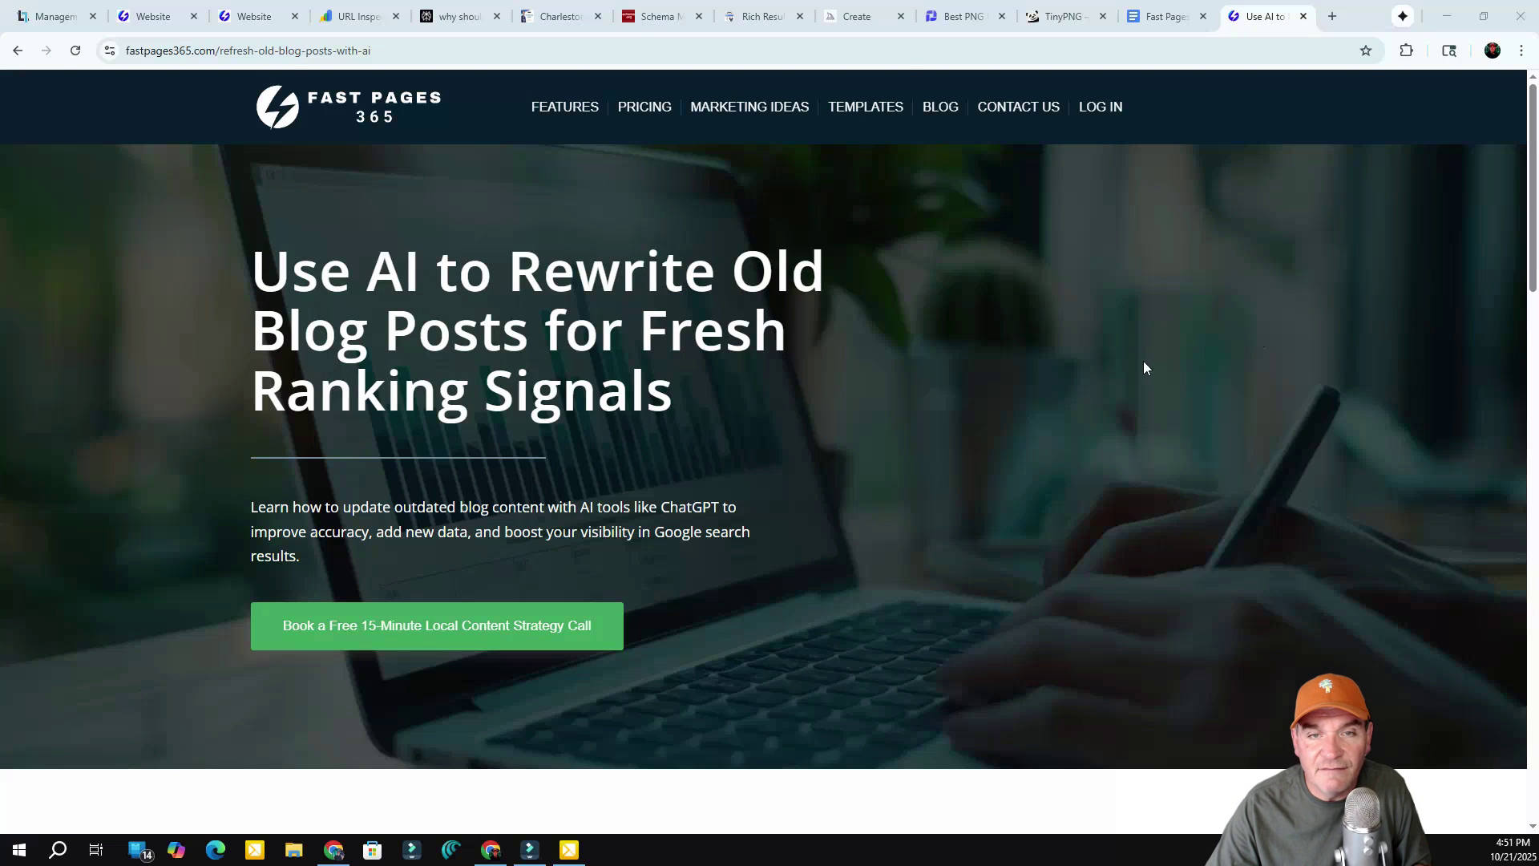
Look over the introduction of the article on using AI to rewrite old blog posts.
scroll(937, 409, down, 3)
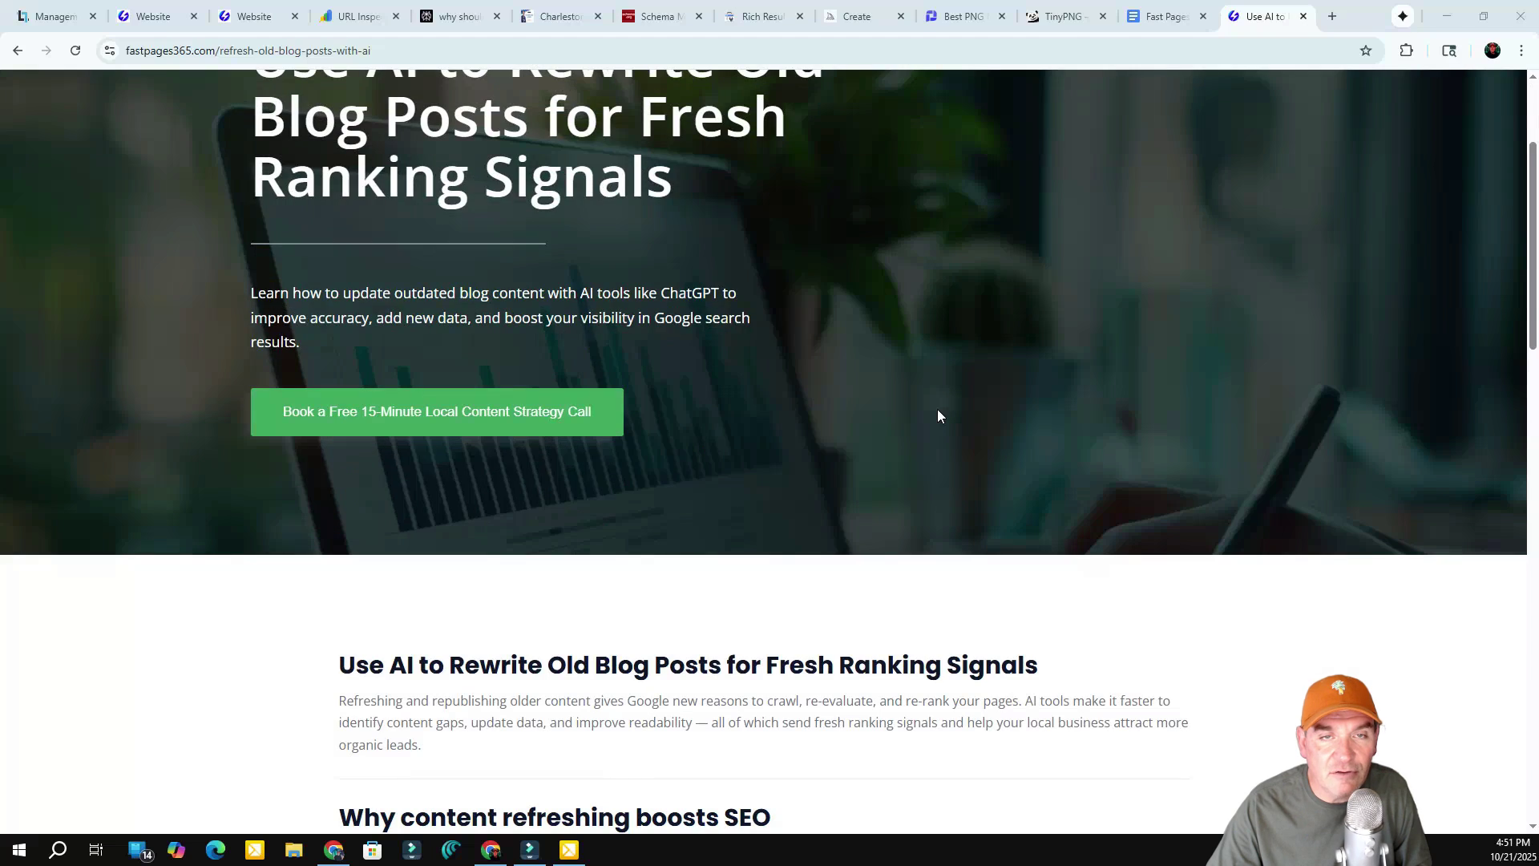
scroll(938, 414, up, 3)
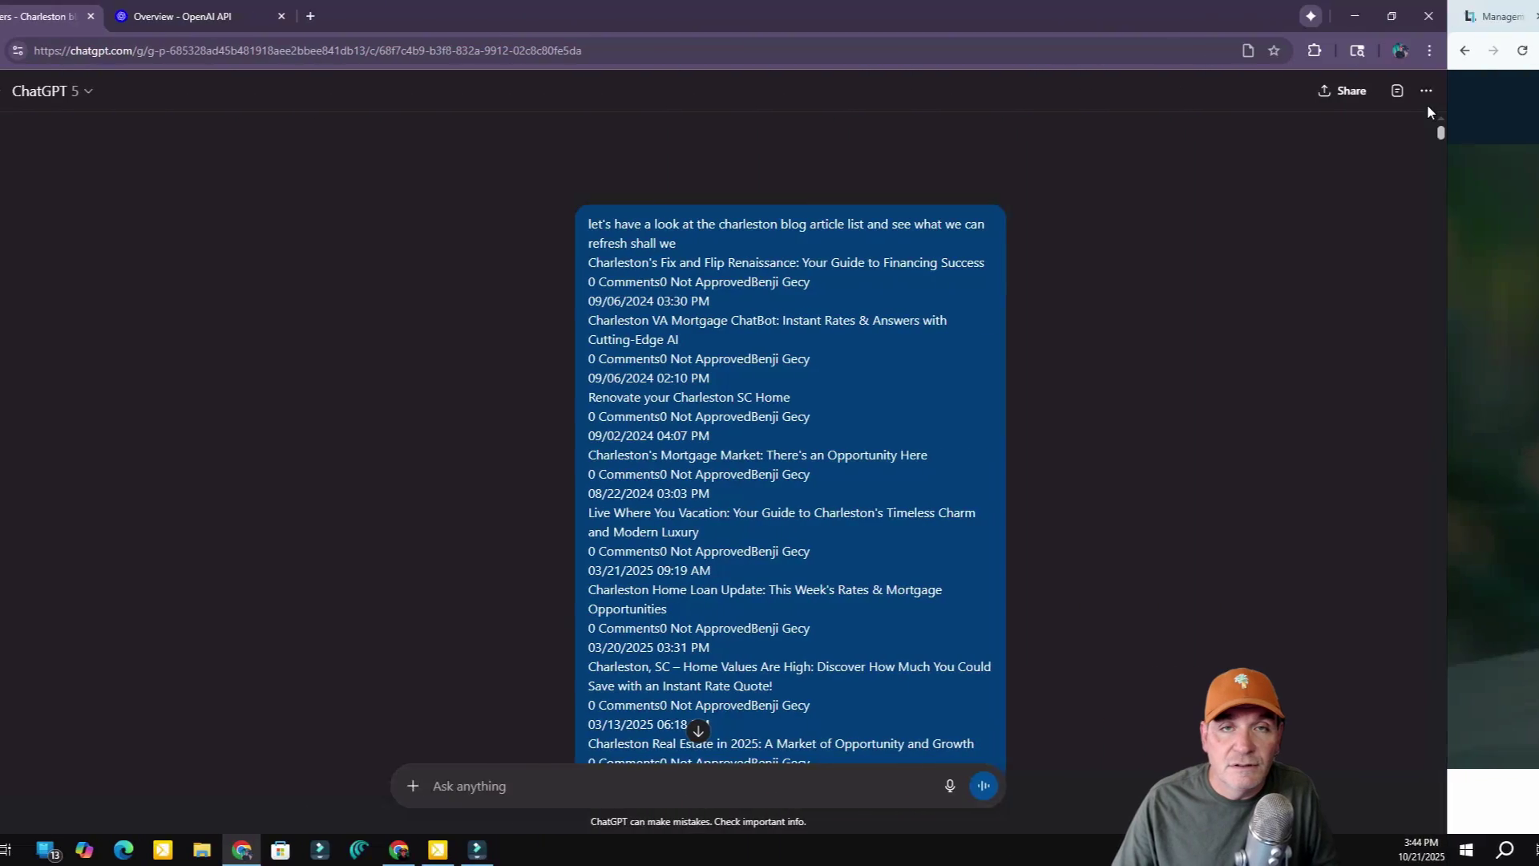
Review the Charleston blog article list and the suggested refresh priorities in the ChatGPT conversation.
drag(1440, 134, 1438, 179)
drag(1530, 179, 1530, 232)
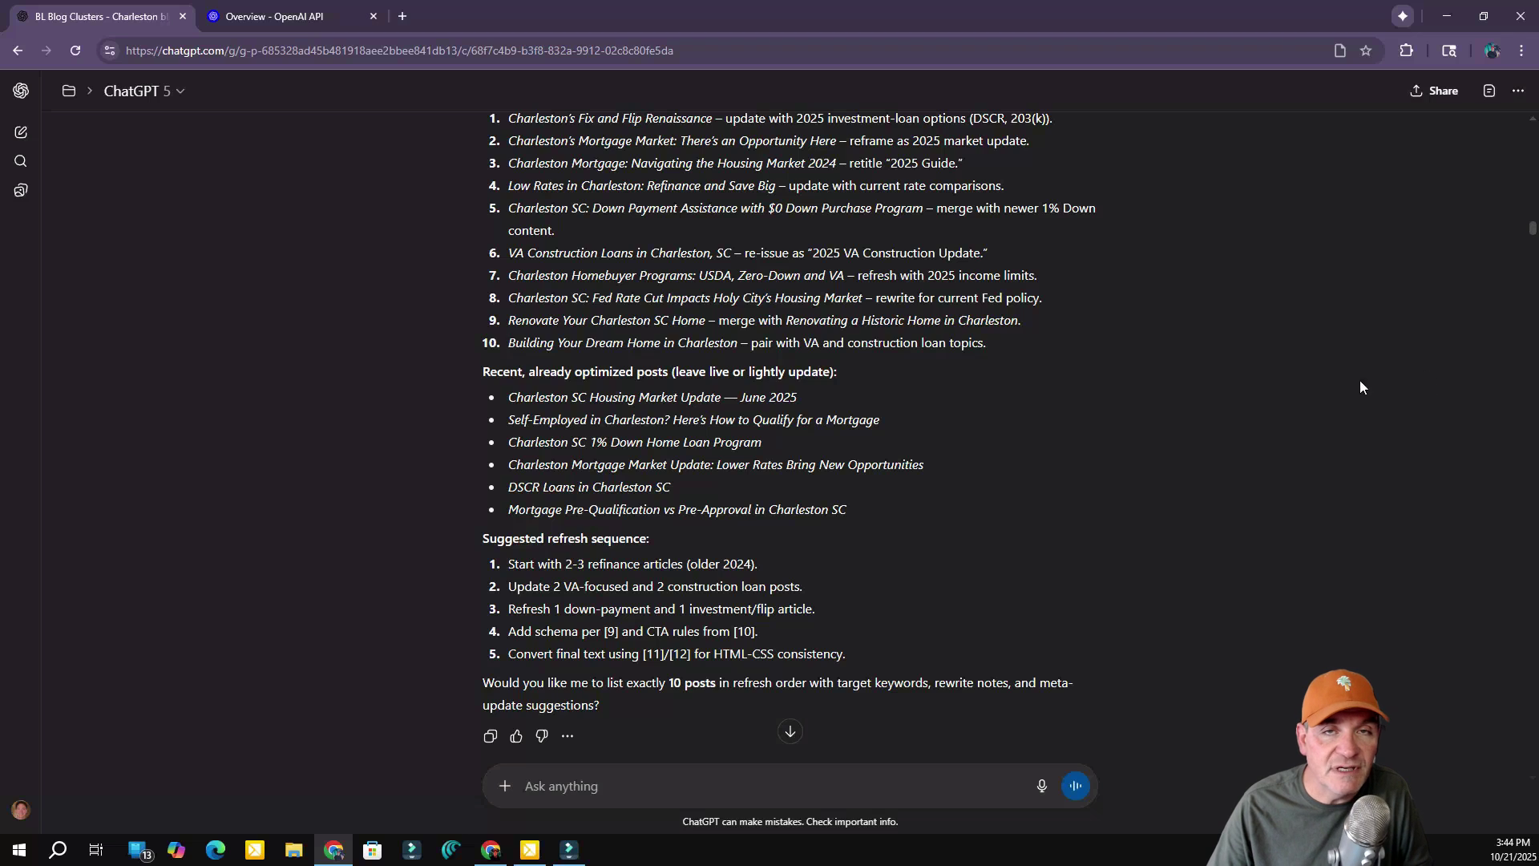
mouse_move(1532, 233)
mouse_down()
mouse_move(1533, 271)
mouse_move(1533, 254)
mouse_up()
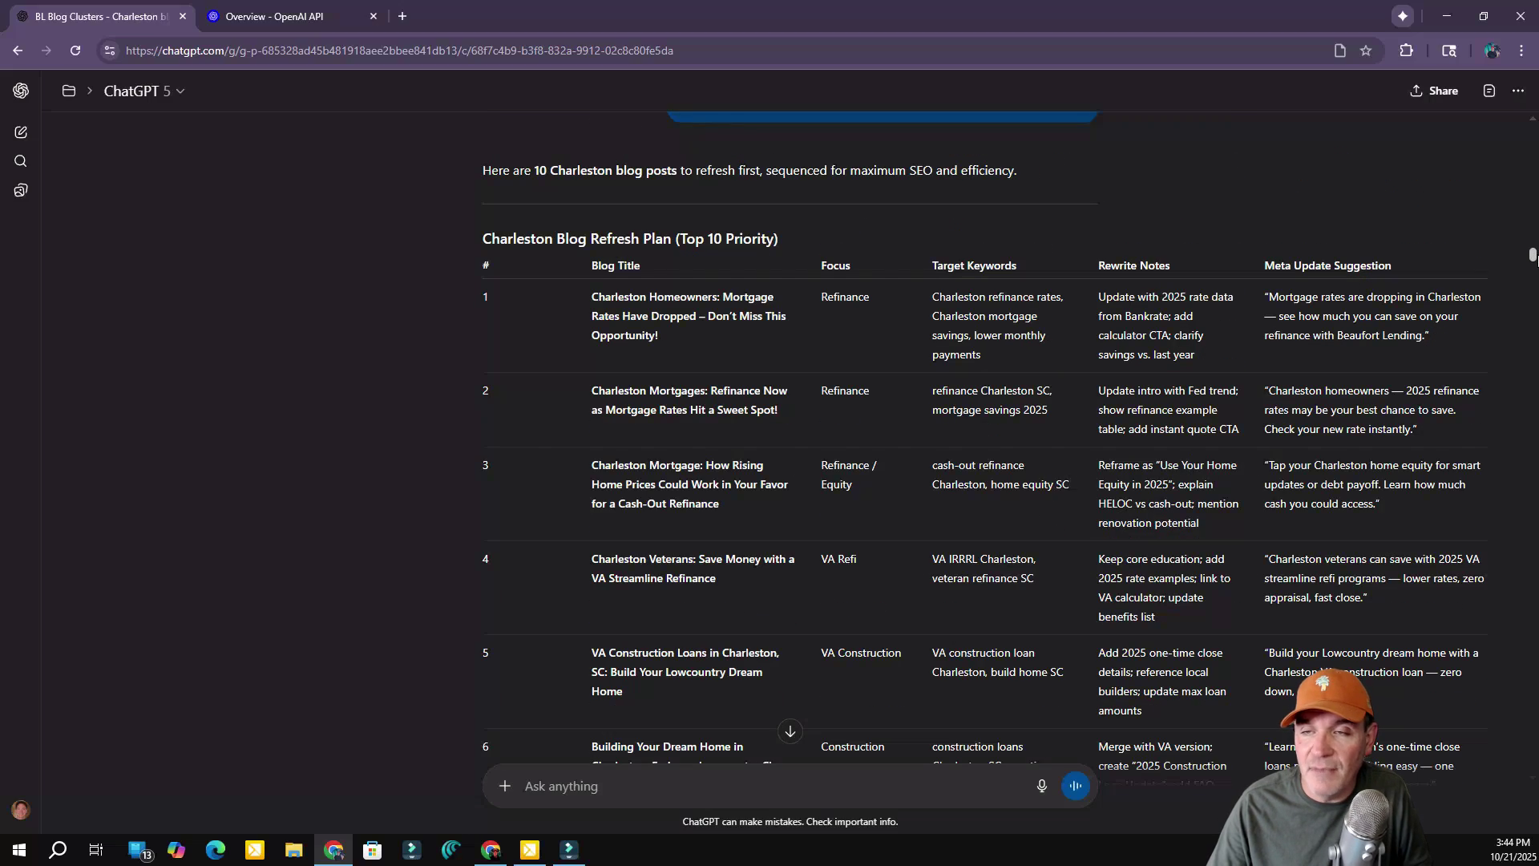
Examine the rewrite suggestions for the Charleston mortgage rates article, including the new headline, meta description and section outline.
drag(1534, 256, 1531, 288)
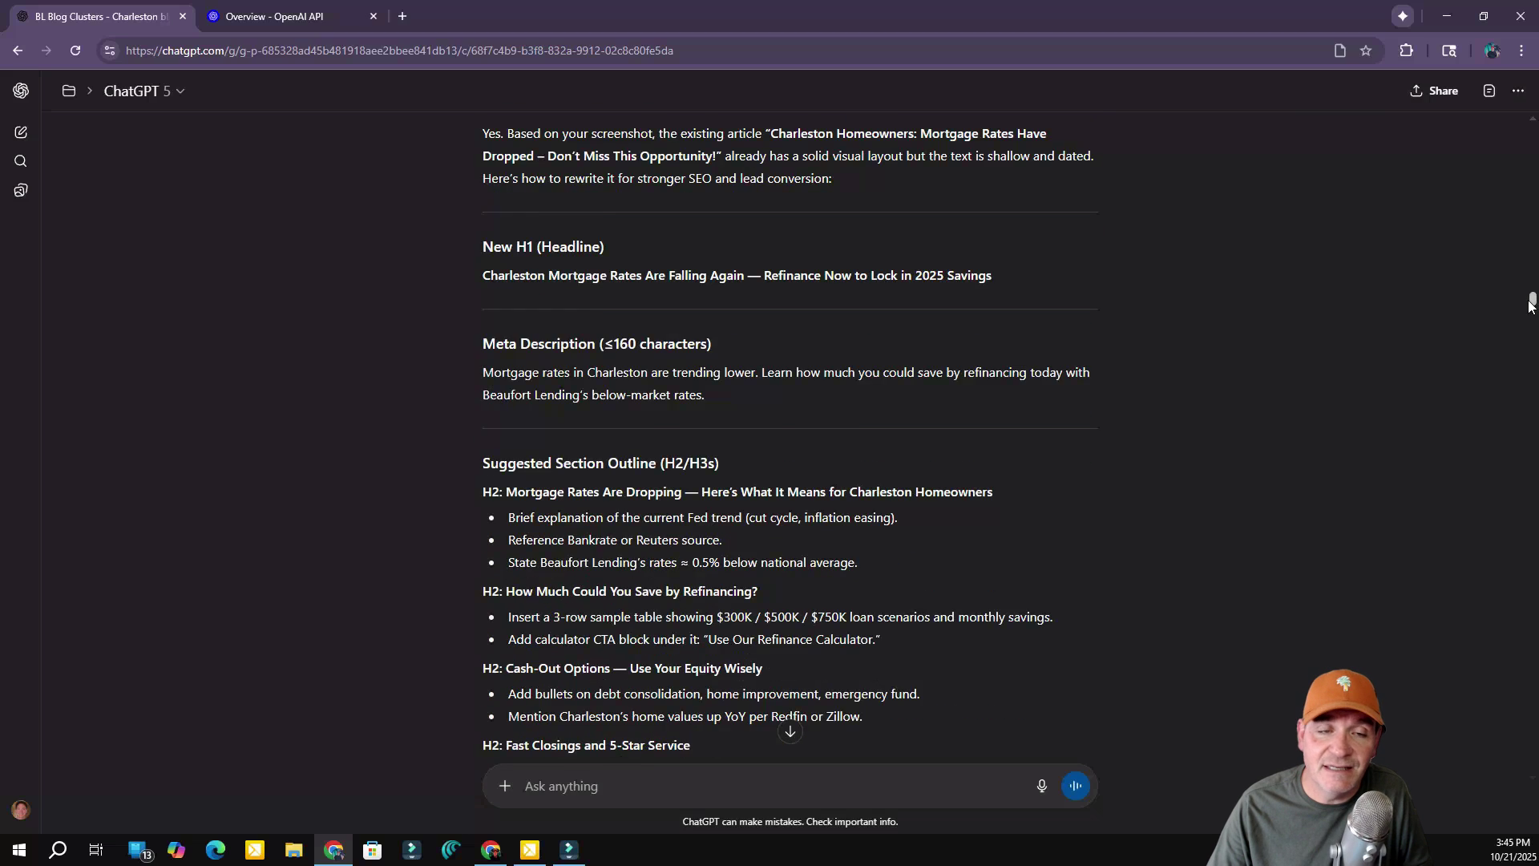
scroll(1531, 303, down, 3)
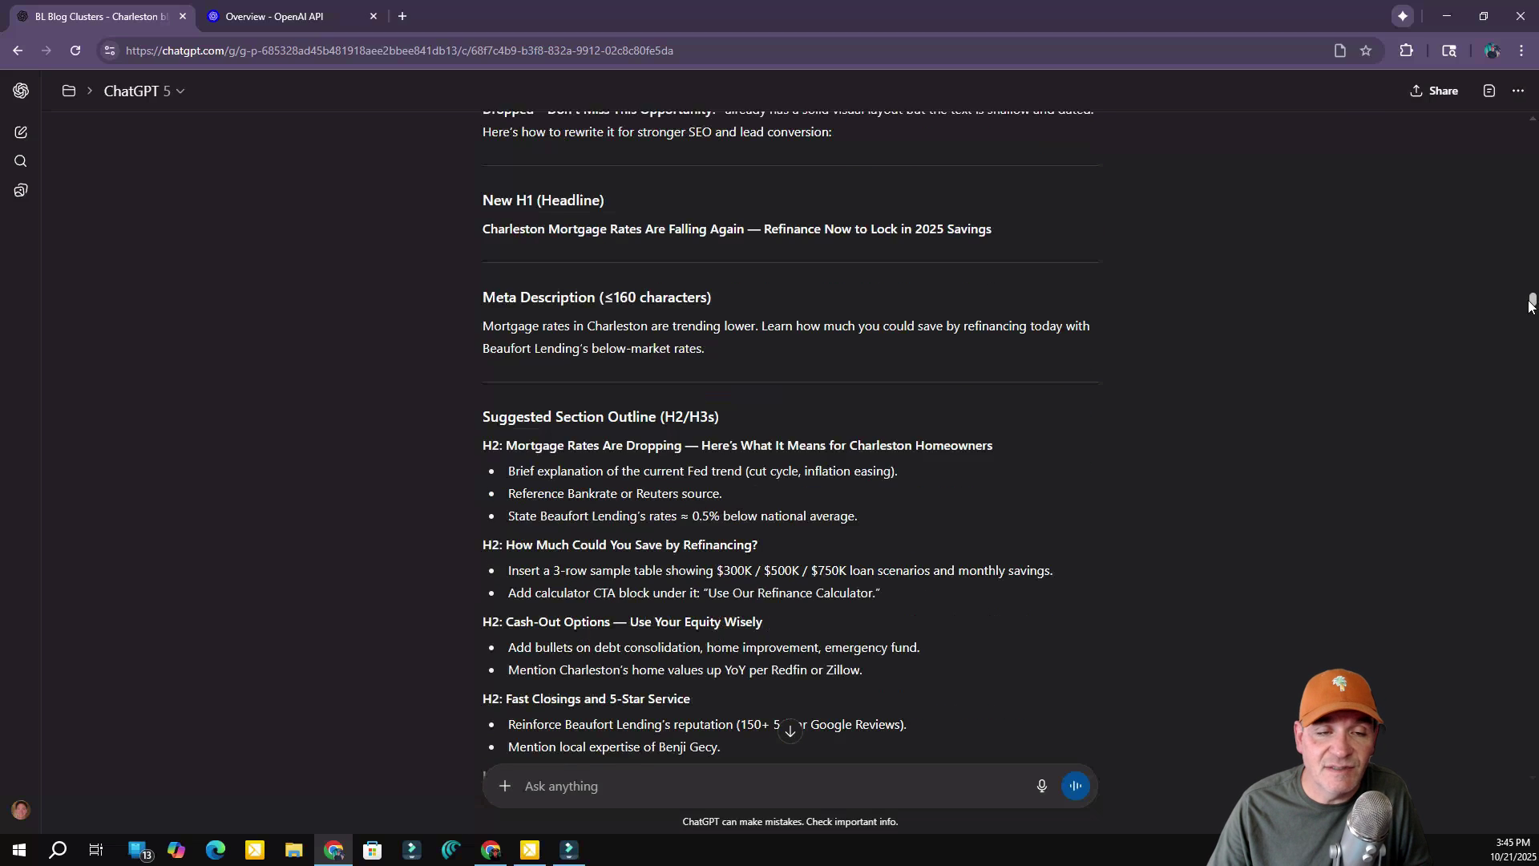
scroll(1531, 303, up, 6)
scroll(1533, 303, down, 3)
drag(1534, 303, 1533, 313)
Read through the fully rewritten Charleston refinance article, from its savings table to the FAQ section.
scroll(1533, 312, down, 10)
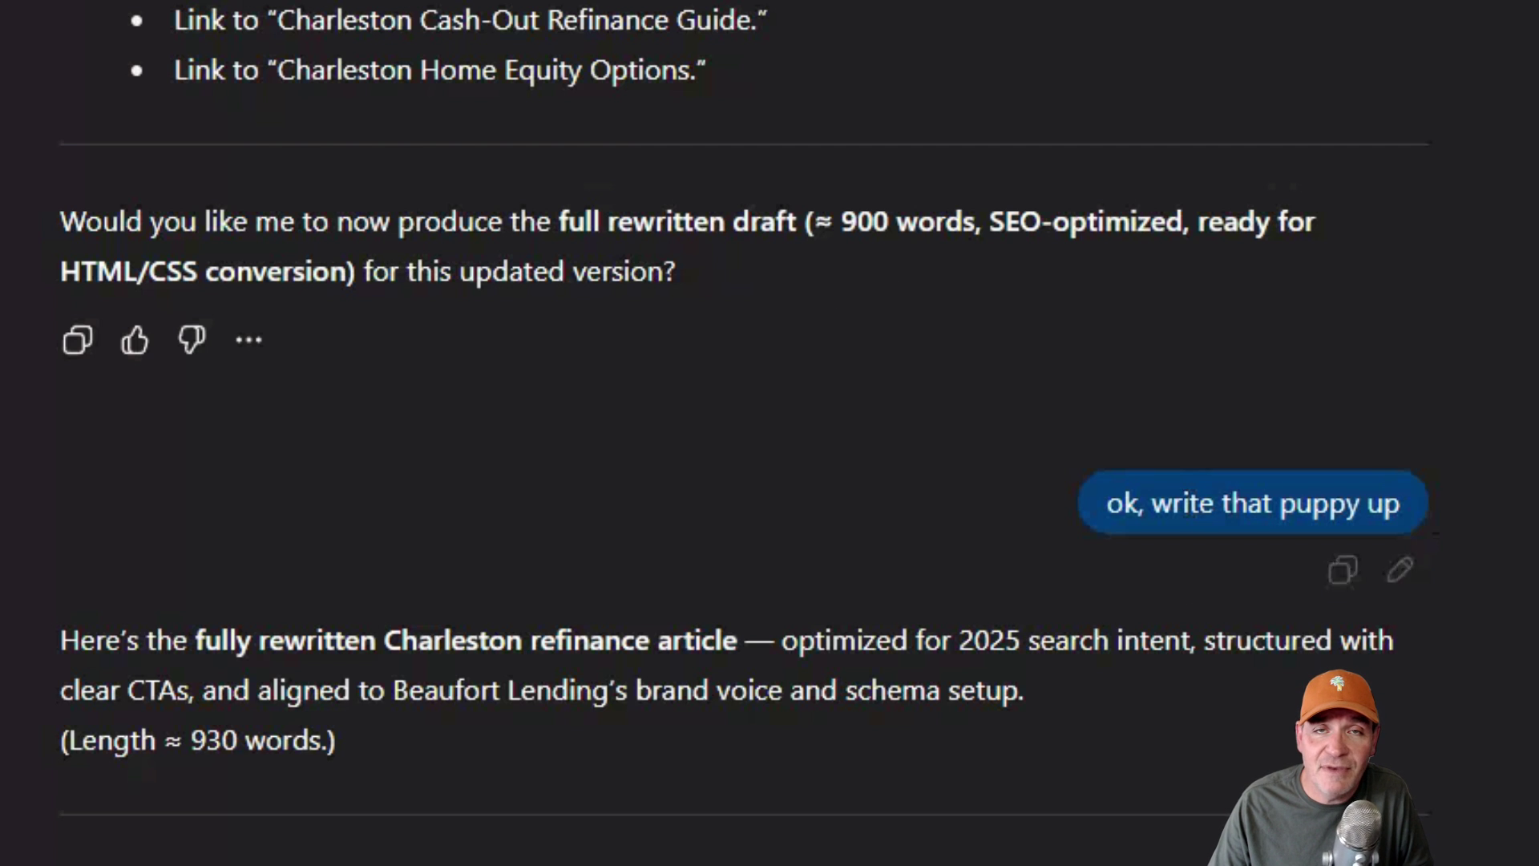
scroll(1232, 450, down, 10)
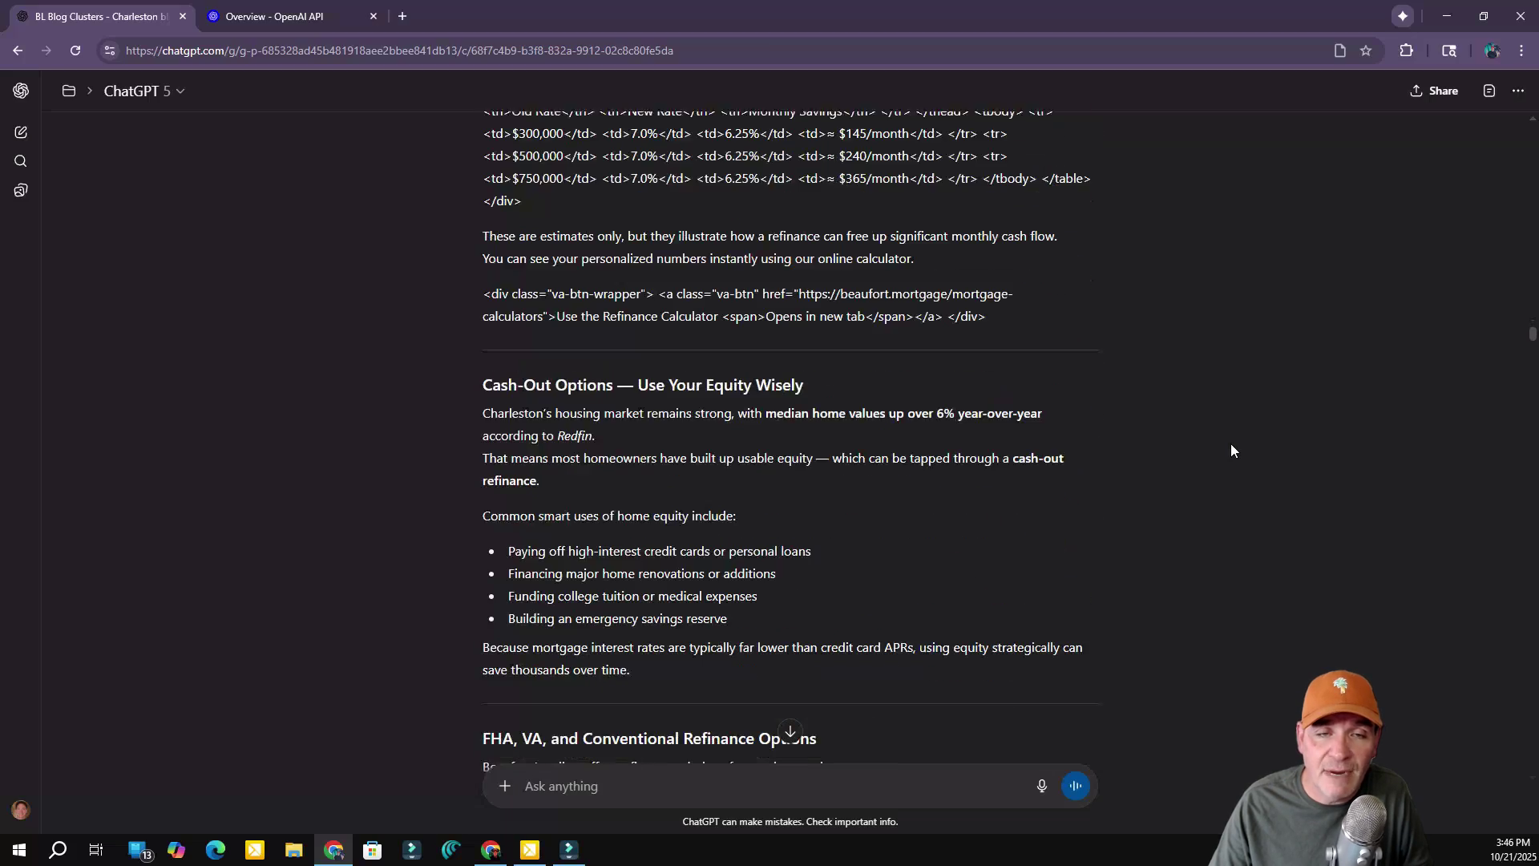
scroll(774, 410, up, 3)
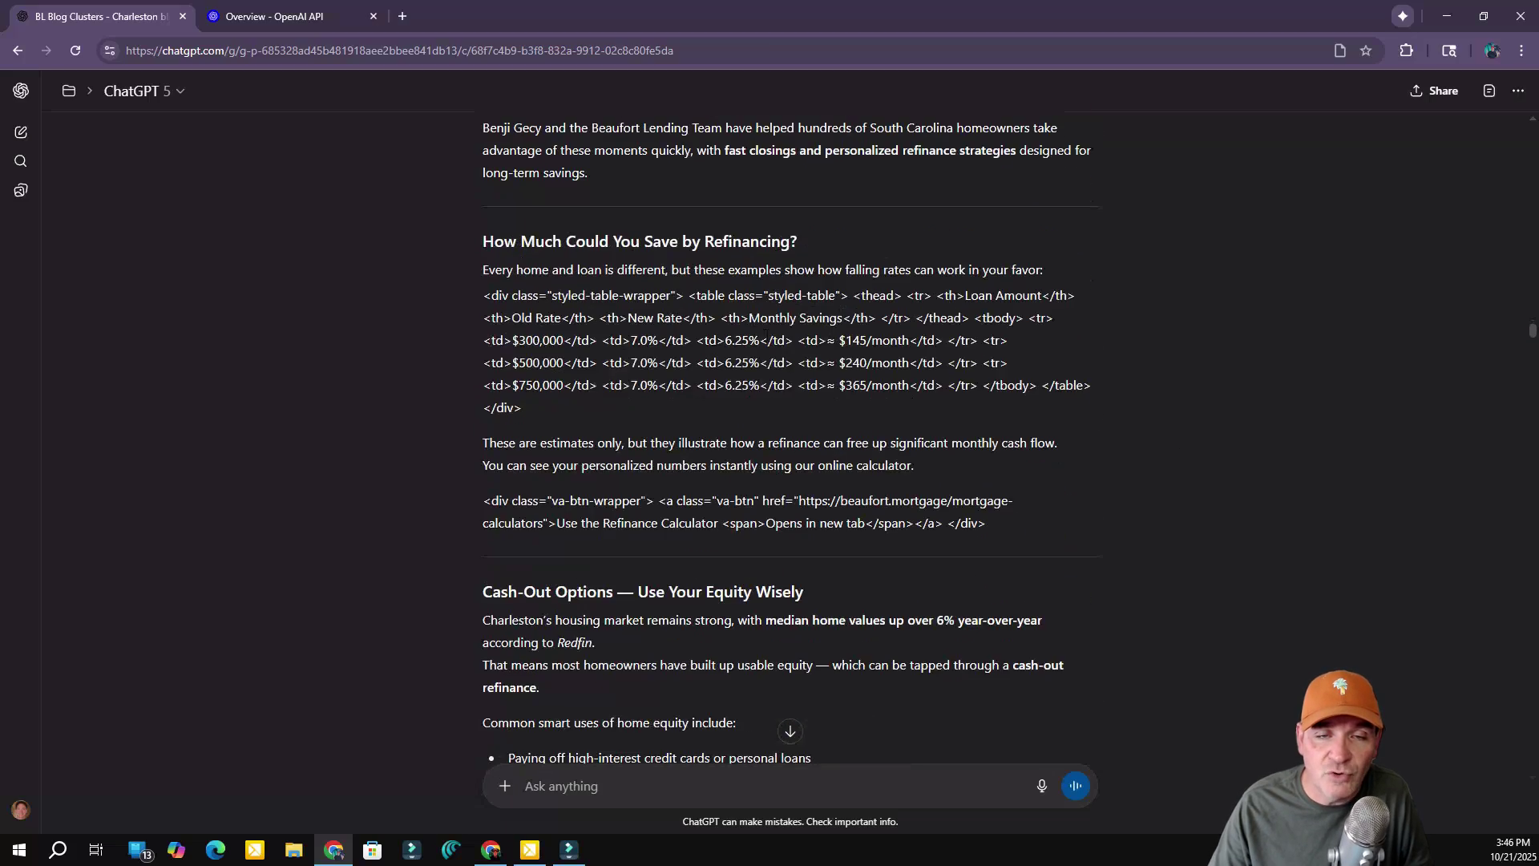
scroll(764, 336, down, 10)
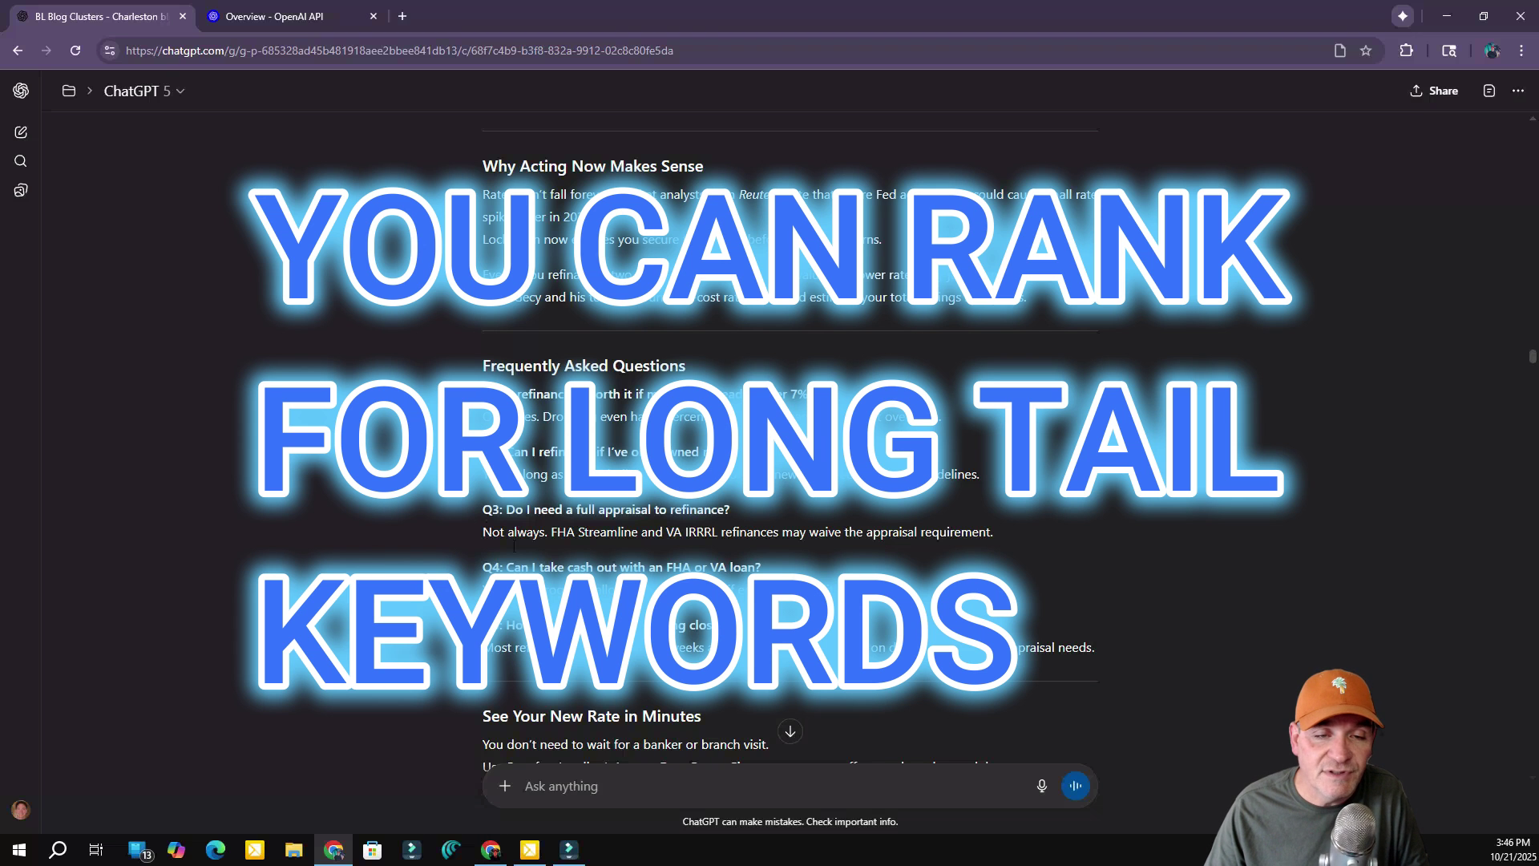
Review the article text pasted into the conversation for conversion to HTML.
scroll(881, 576, down, 10)
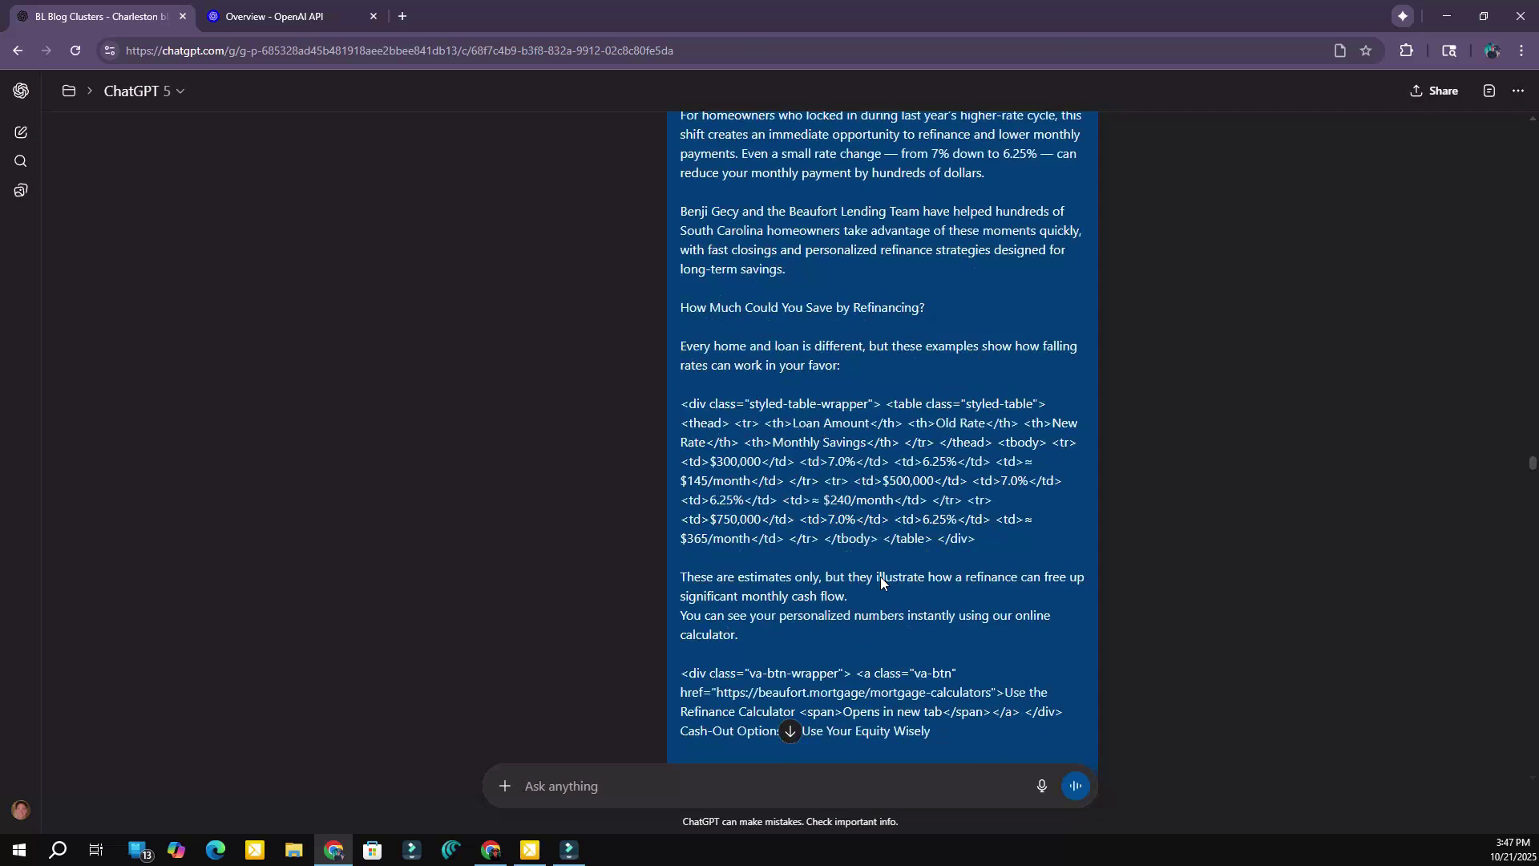
scroll(881, 575, down, 3)
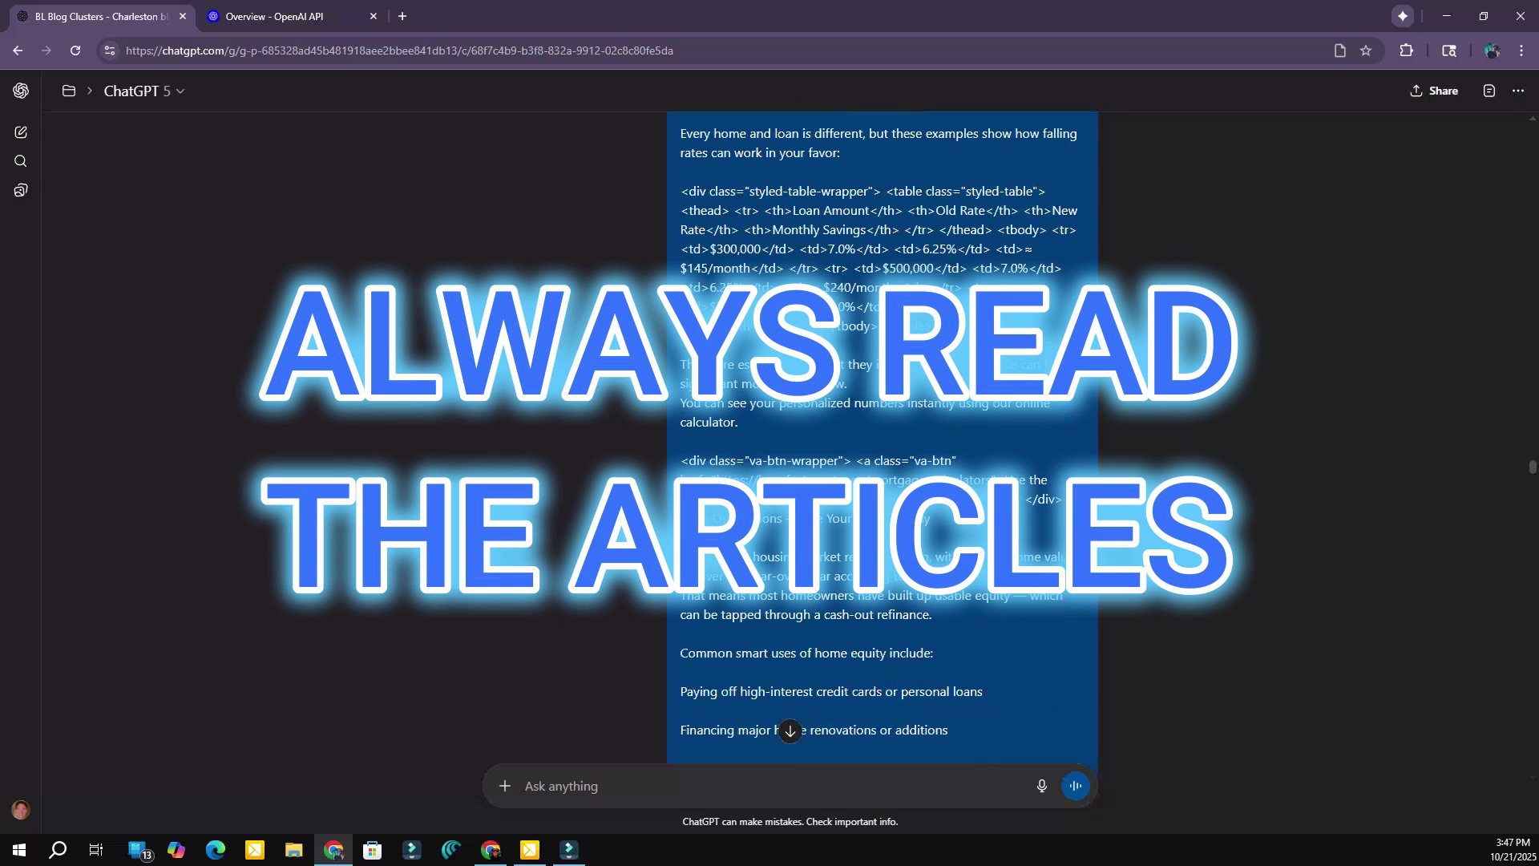
scroll(882, 434, down, 3)
scroll(884, 523, down, 20)
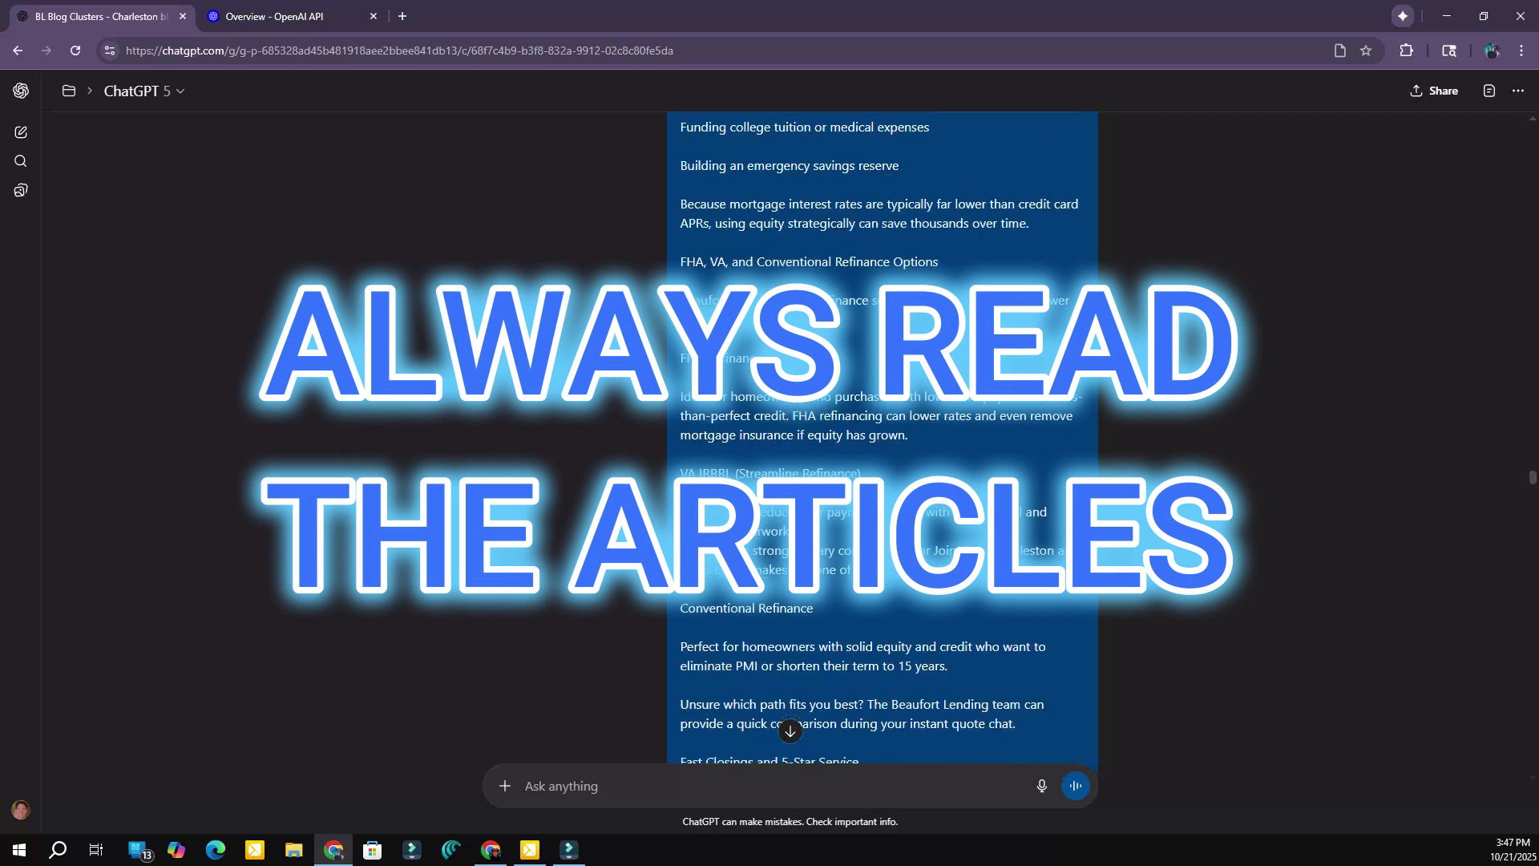
scroll(862, 497, down, 3)
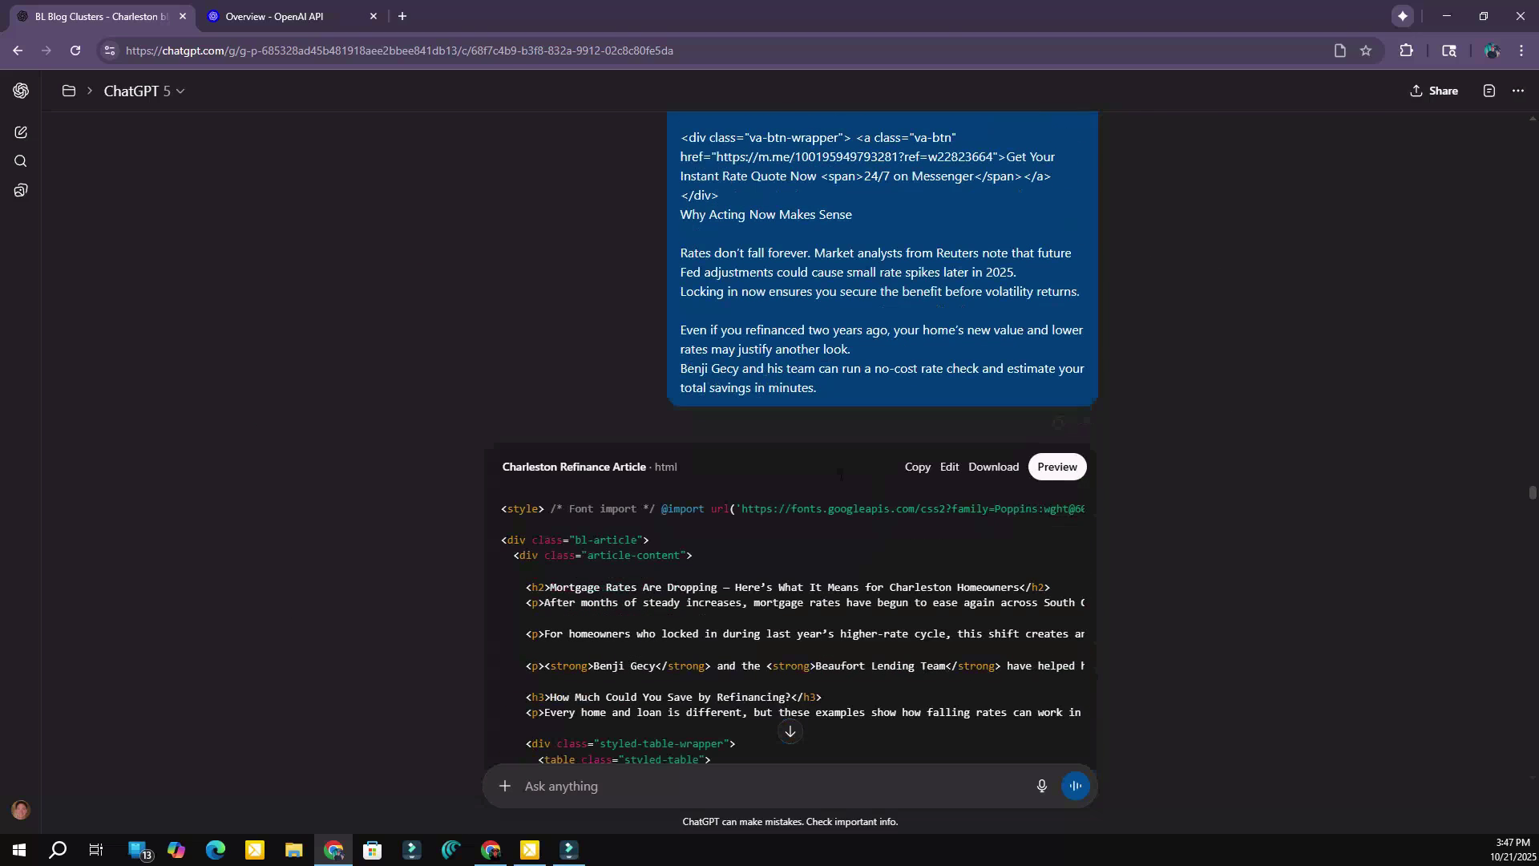
Examine the generated HTML for the Charleston refinance article and its FAQ block.
scroll(927, 440, down, 9)
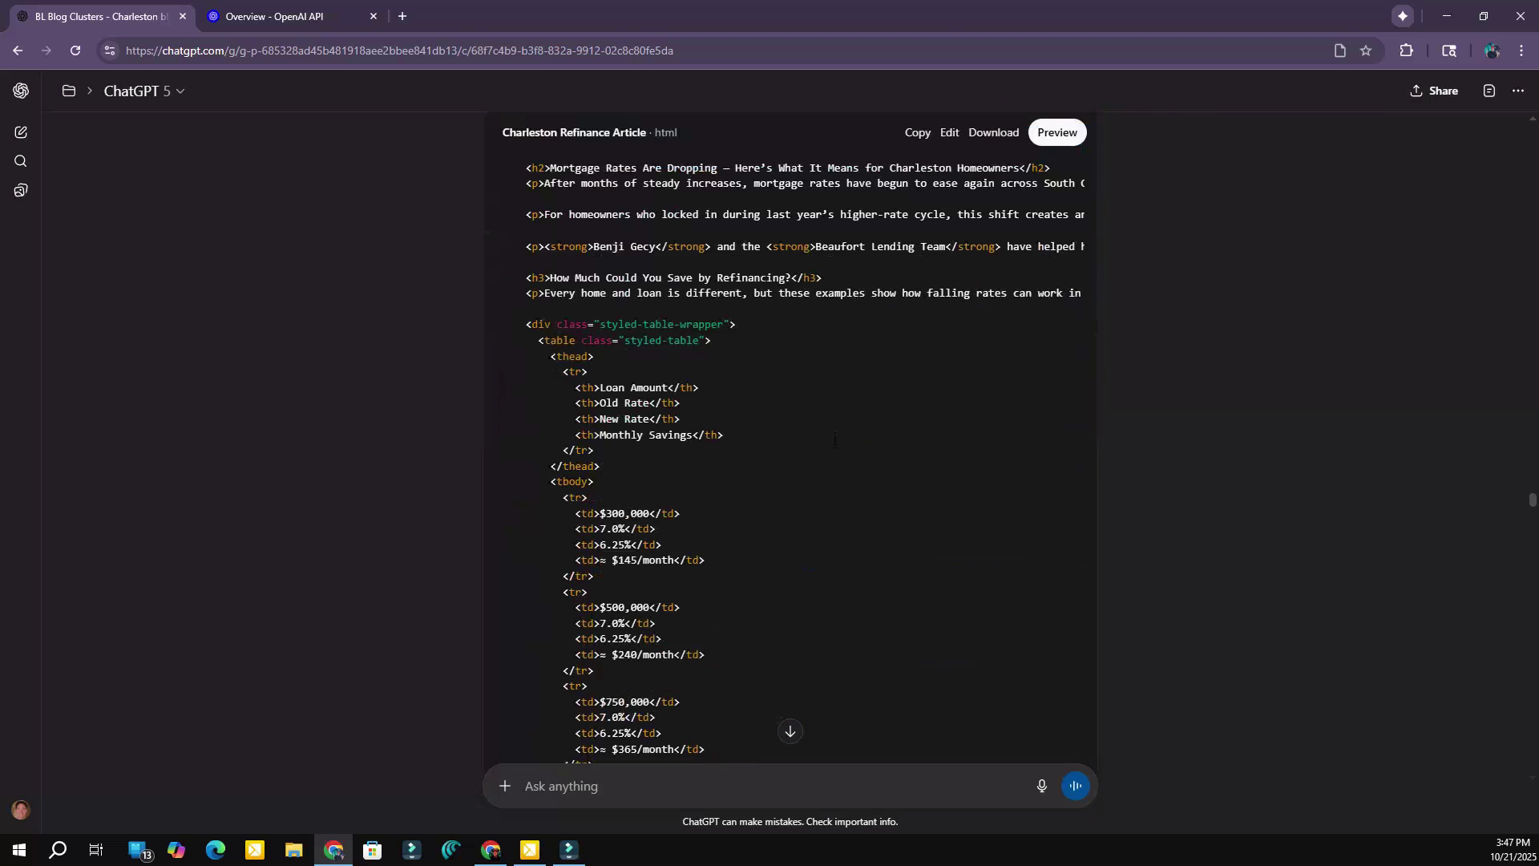
scroll(872, 433, down, 3)
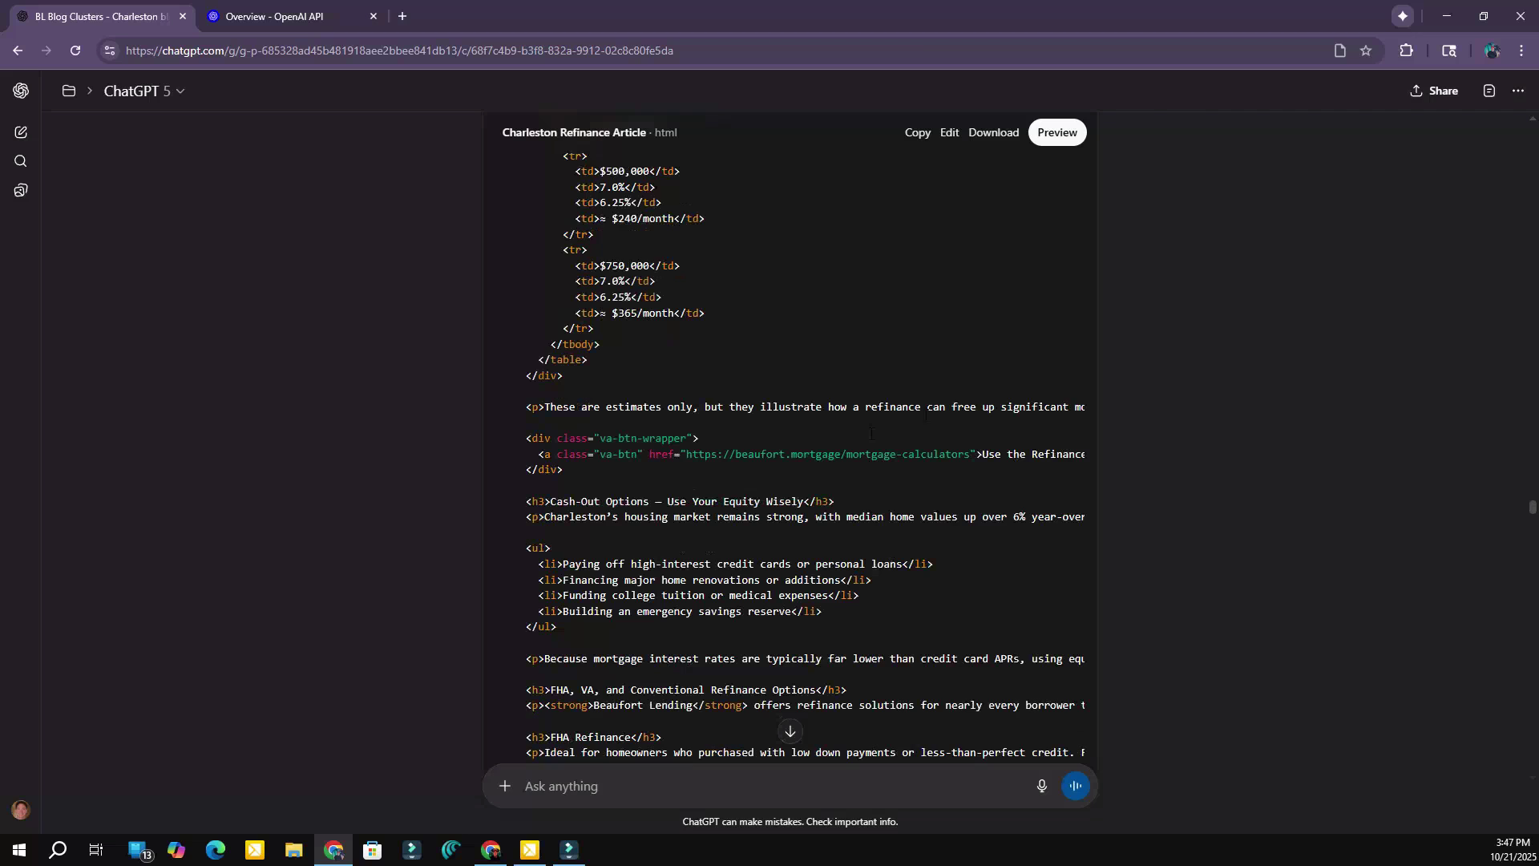
scroll(872, 432, down, 15)
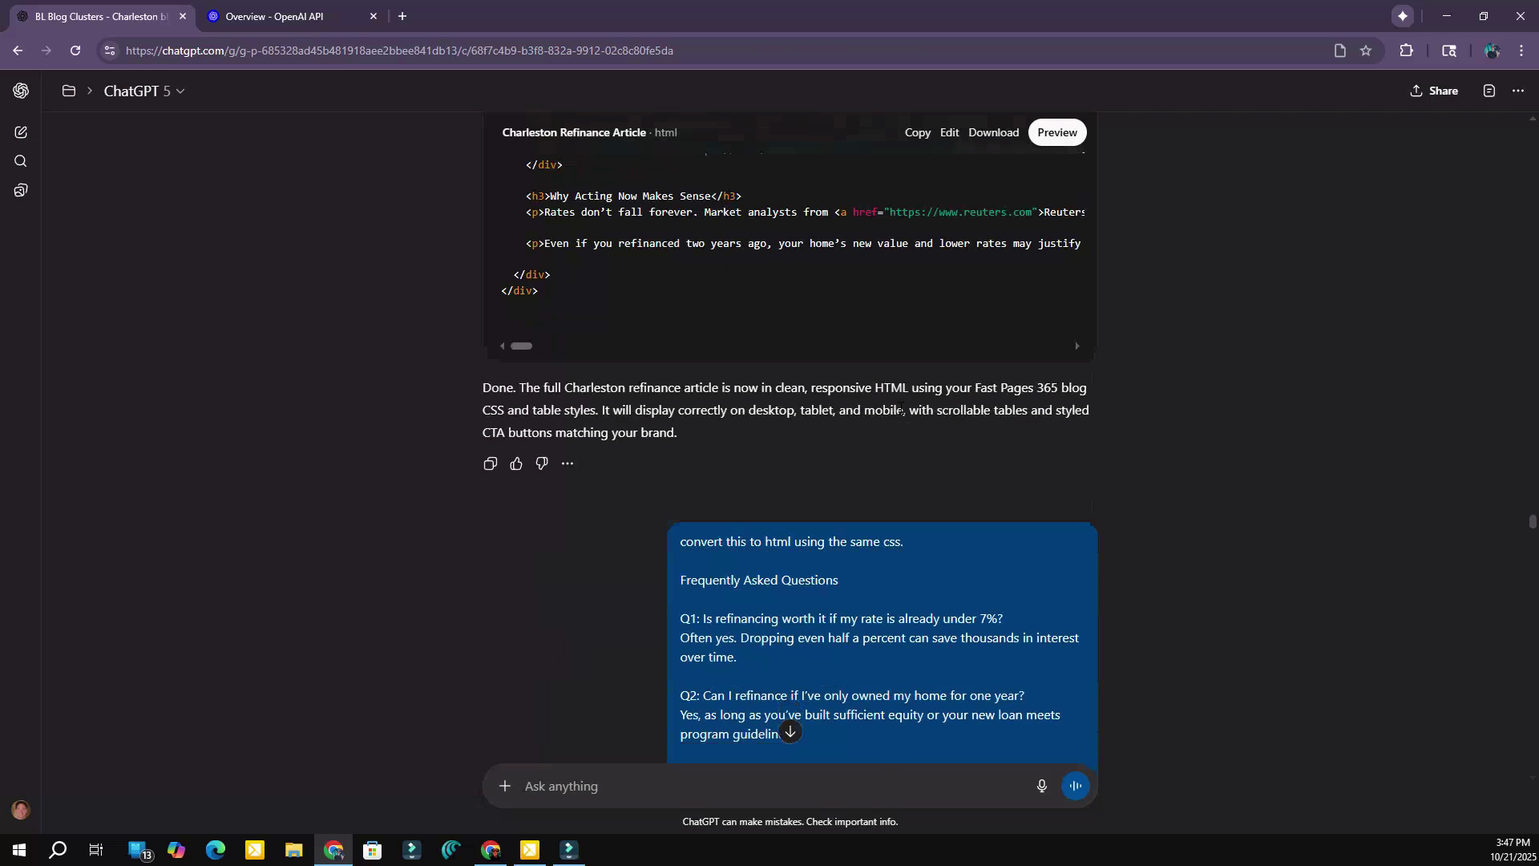
scroll(902, 413, down, 12)
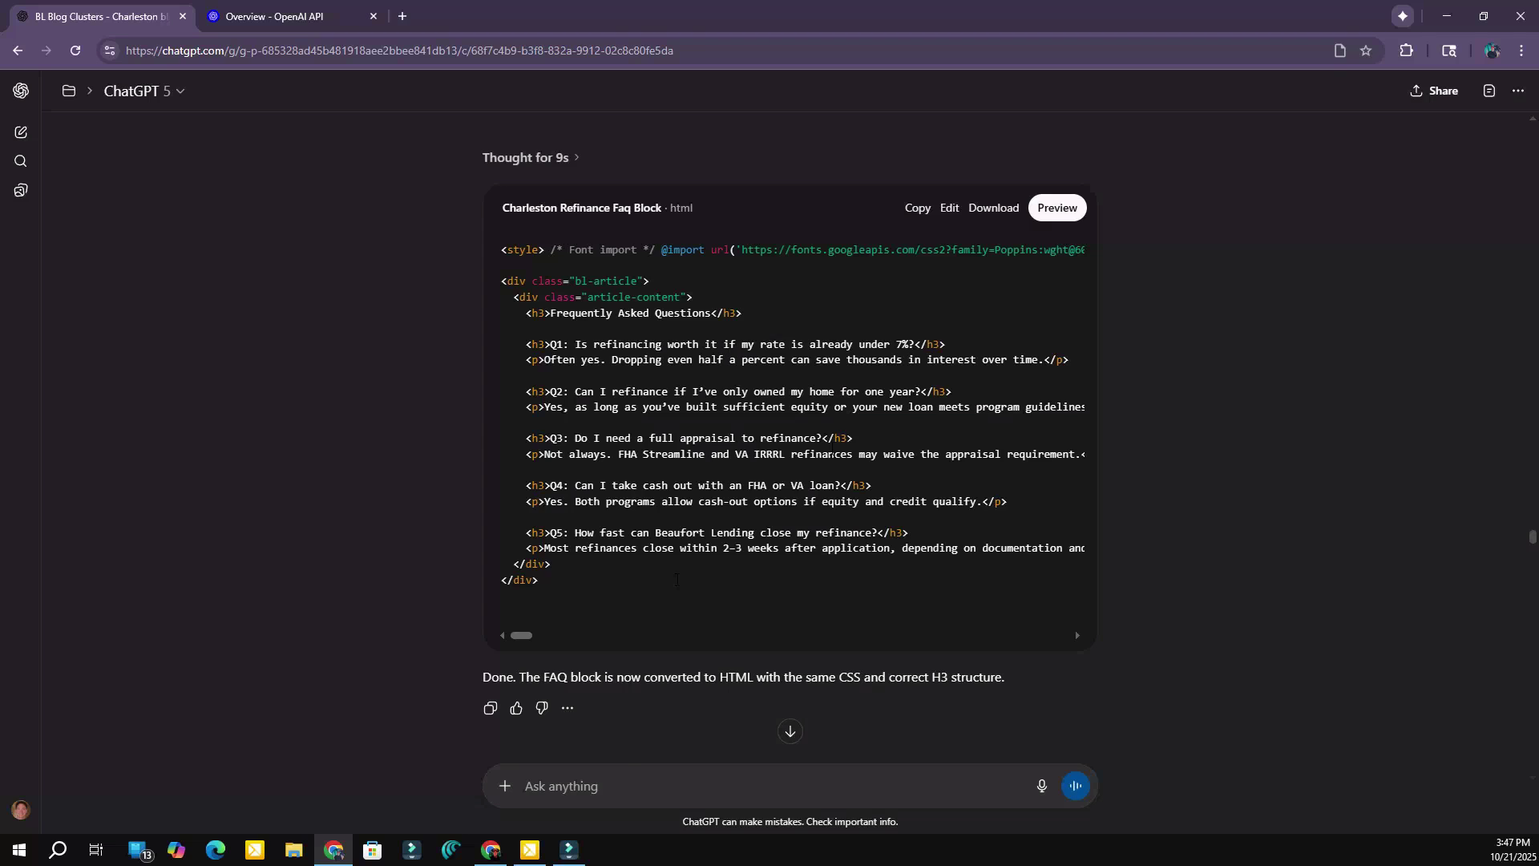
Inspect the JSON-LD schema generated for the blog post and its revised version after the fix request.
scroll(895, 495, down, 8)
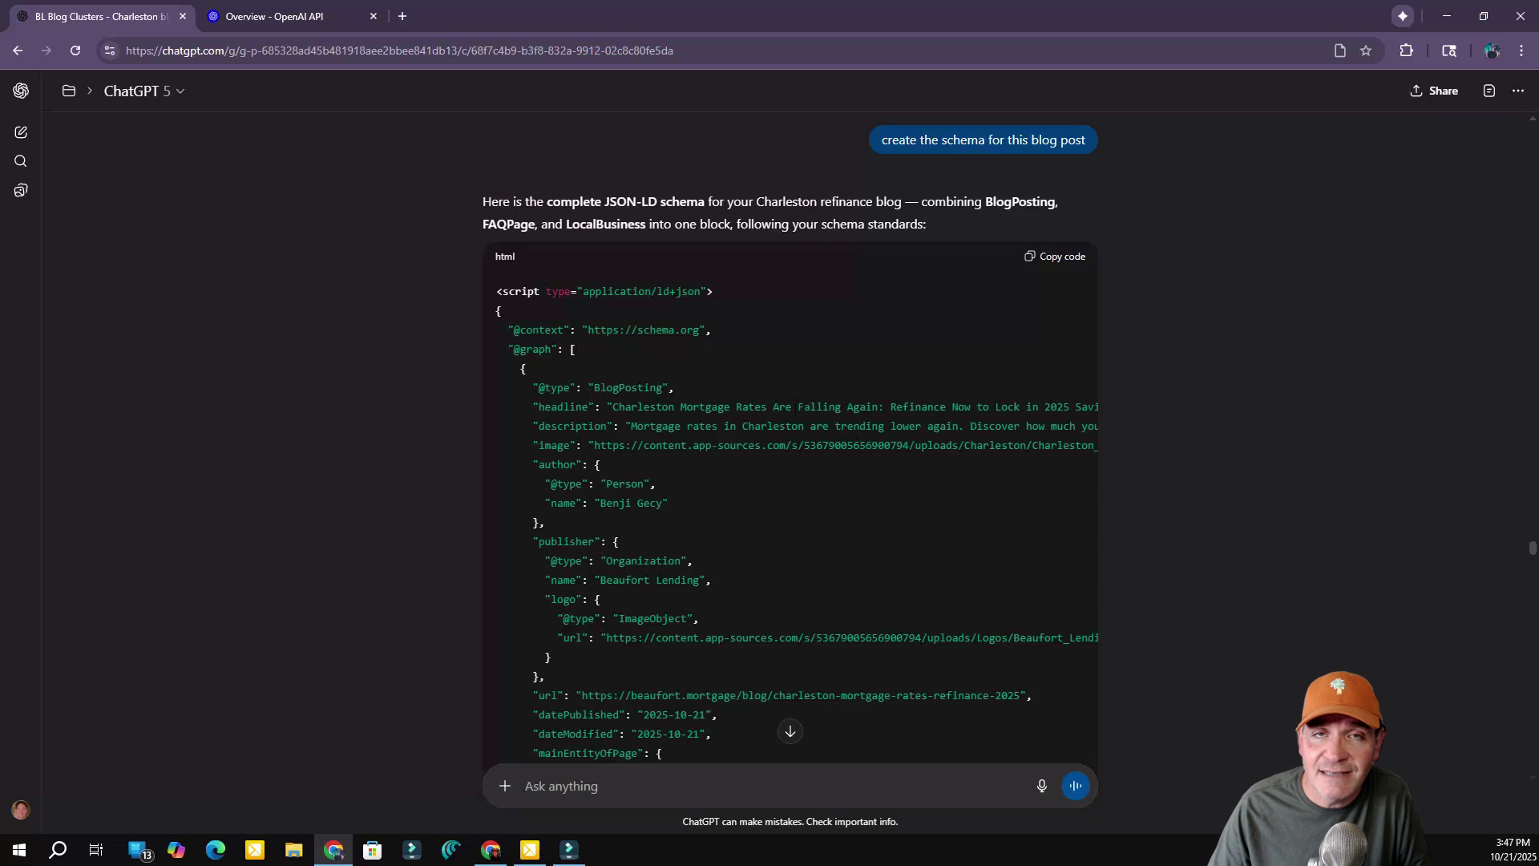
scroll(805, 404, down, 20)
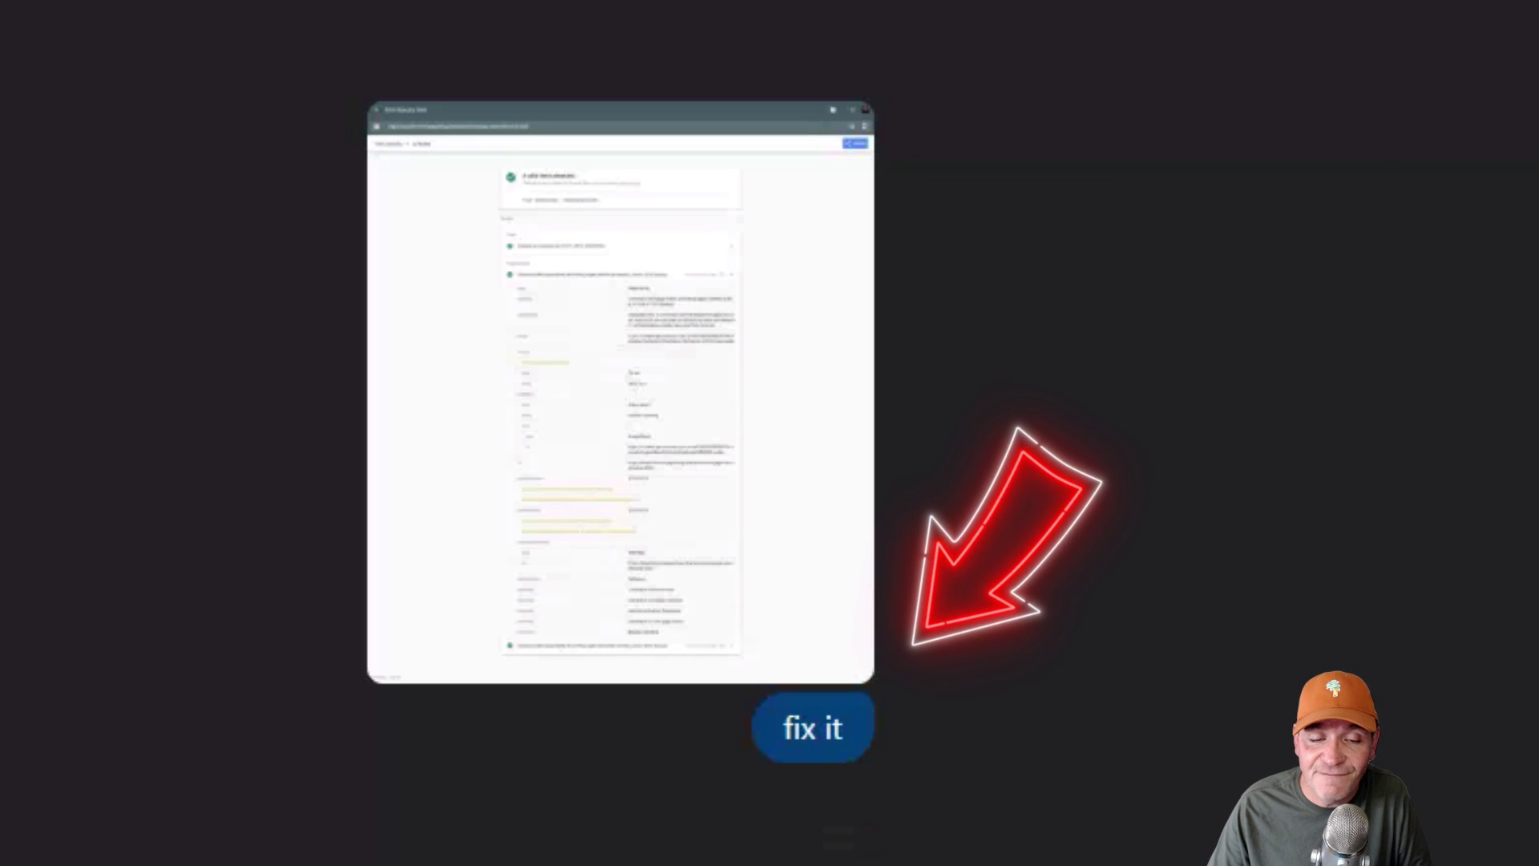
scroll(847, 541, down, 6)
scroll(847, 536, down, 15)
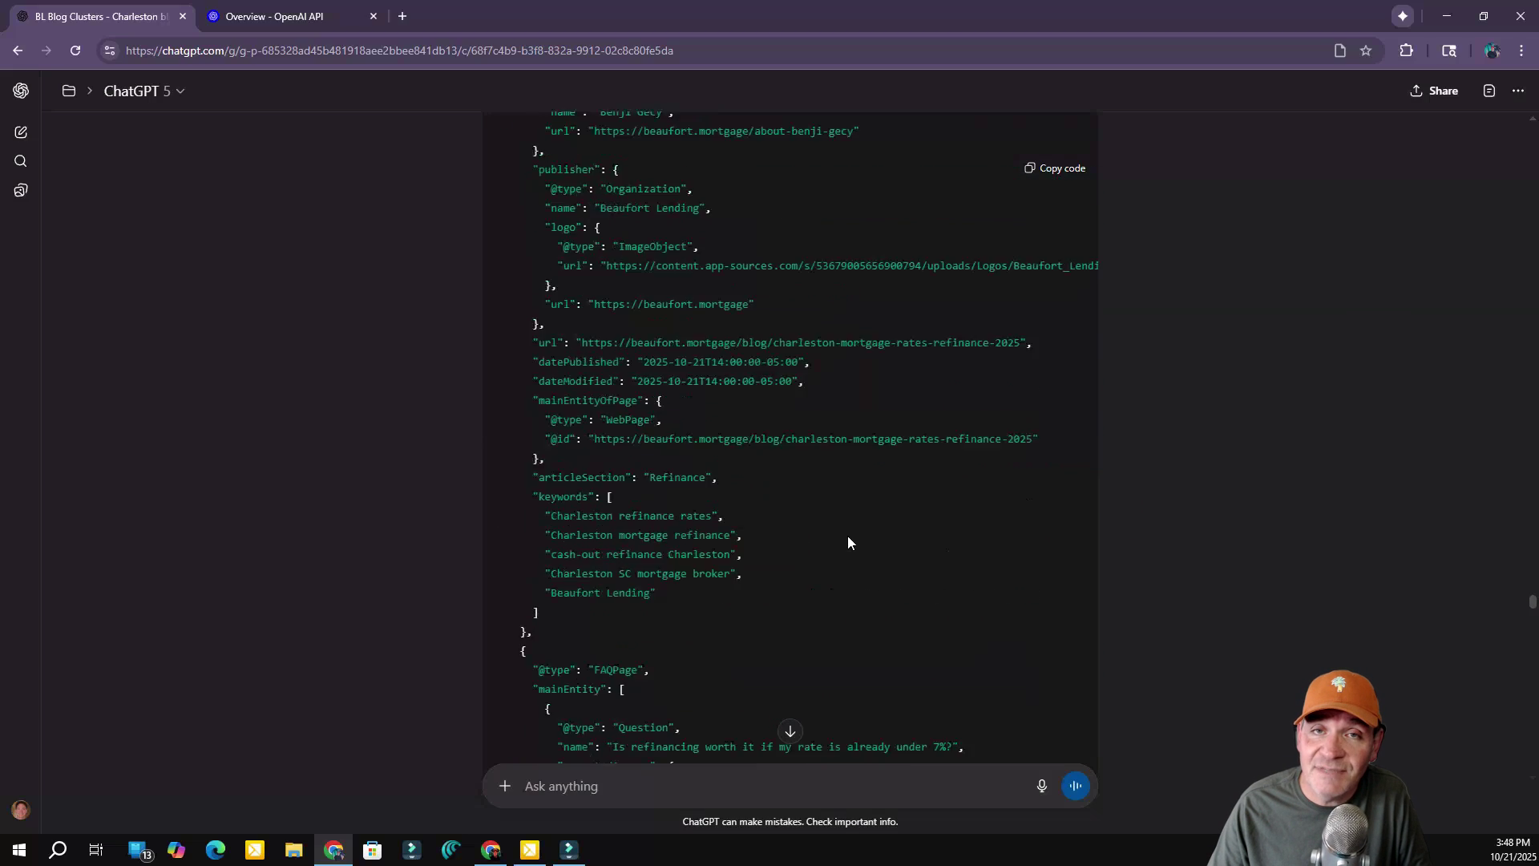
scroll(851, 544, down, 20)
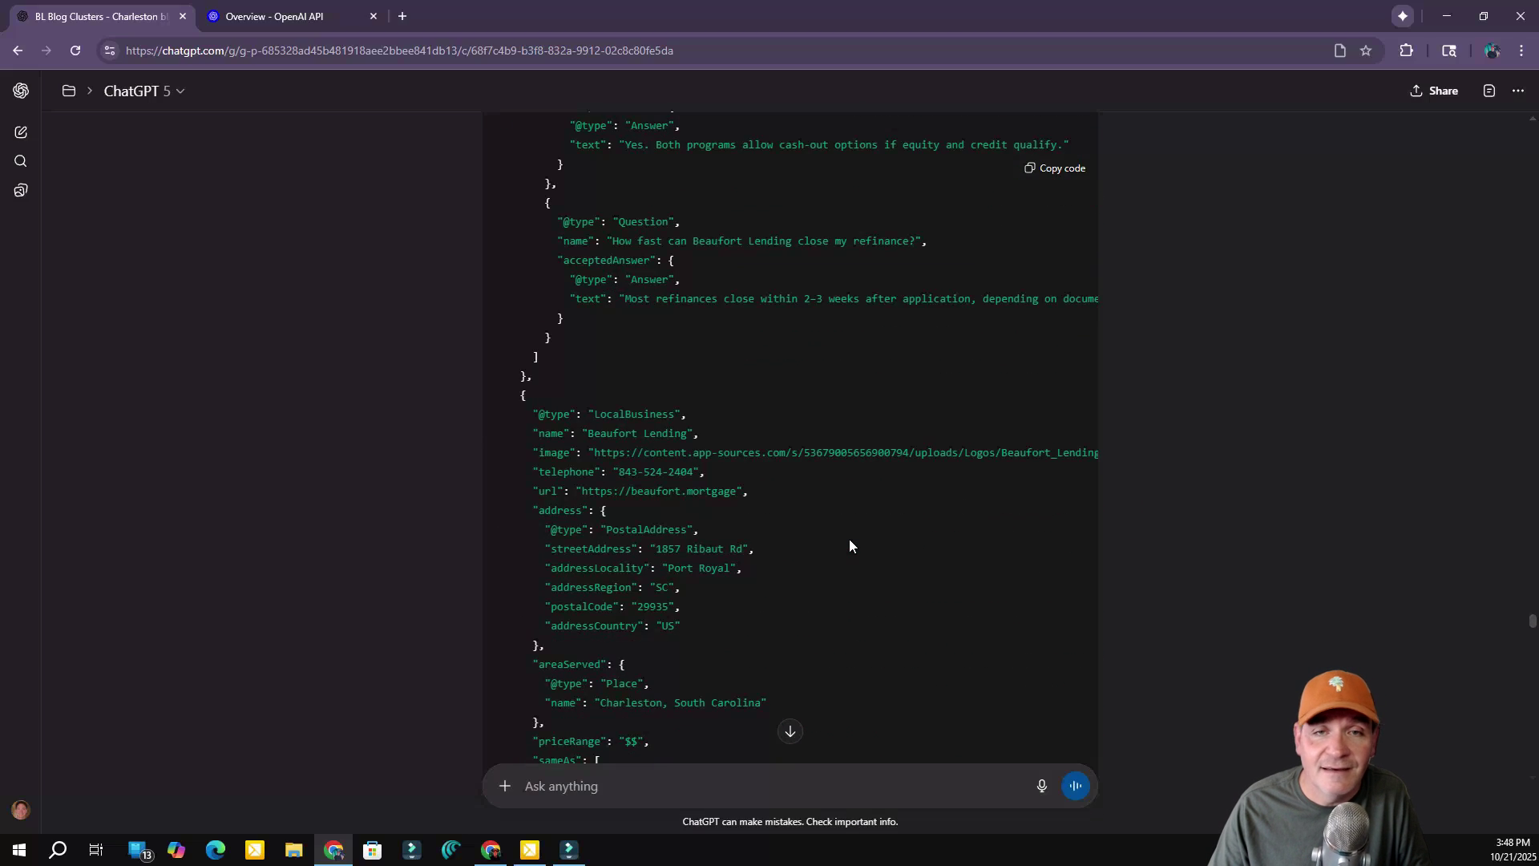
scroll(849, 539, down, 10)
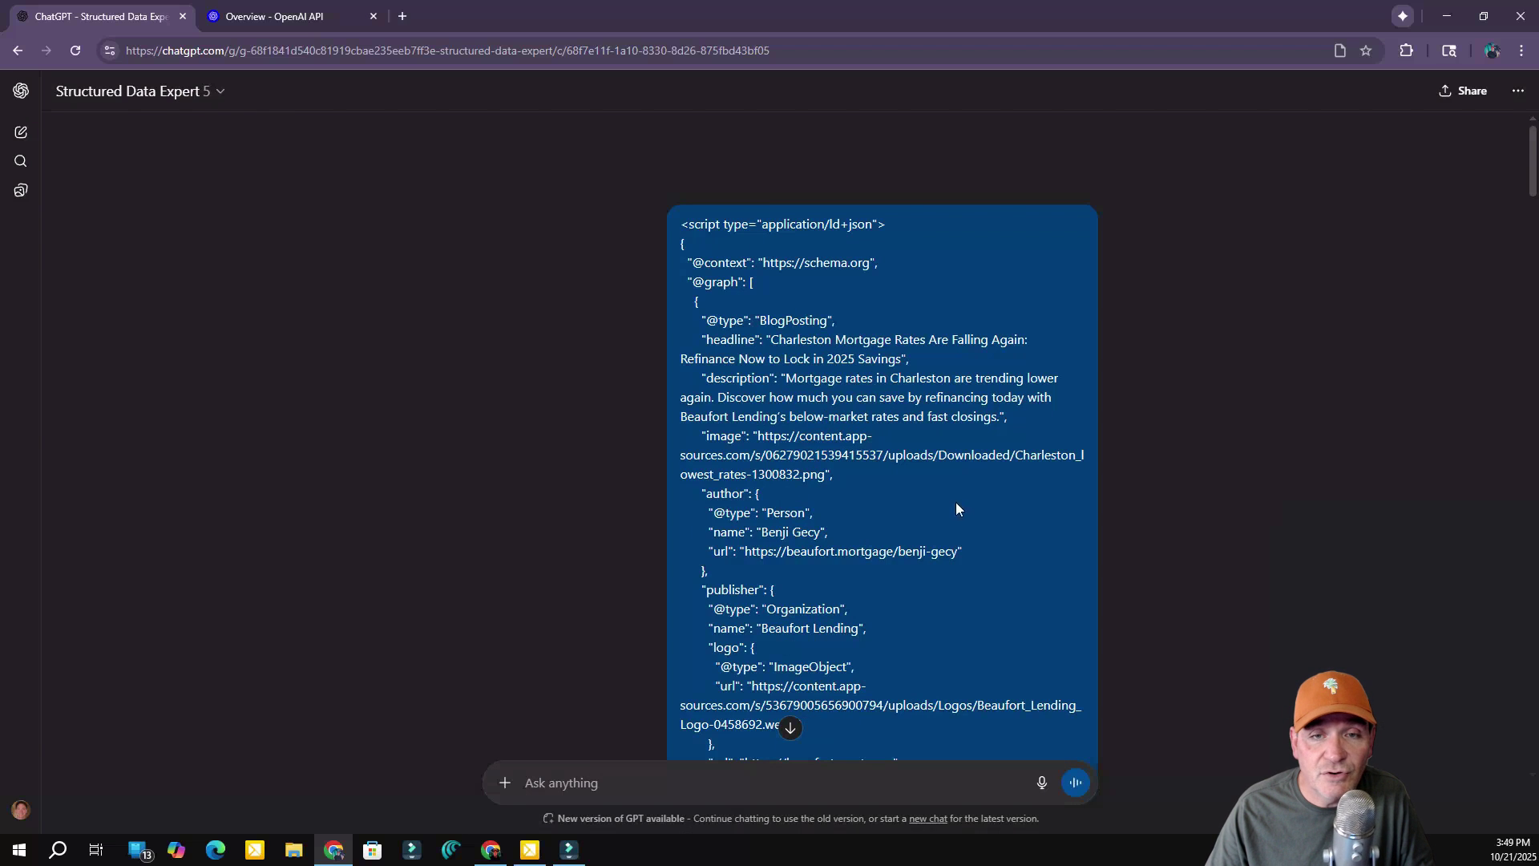
Review the schema error prompt and the corrected JSON-LD code in the Structured Data Expert conversation.
scroll(946, 498, down, 5)
scroll(948, 501, down, 12)
scroll(952, 517, down, 10)
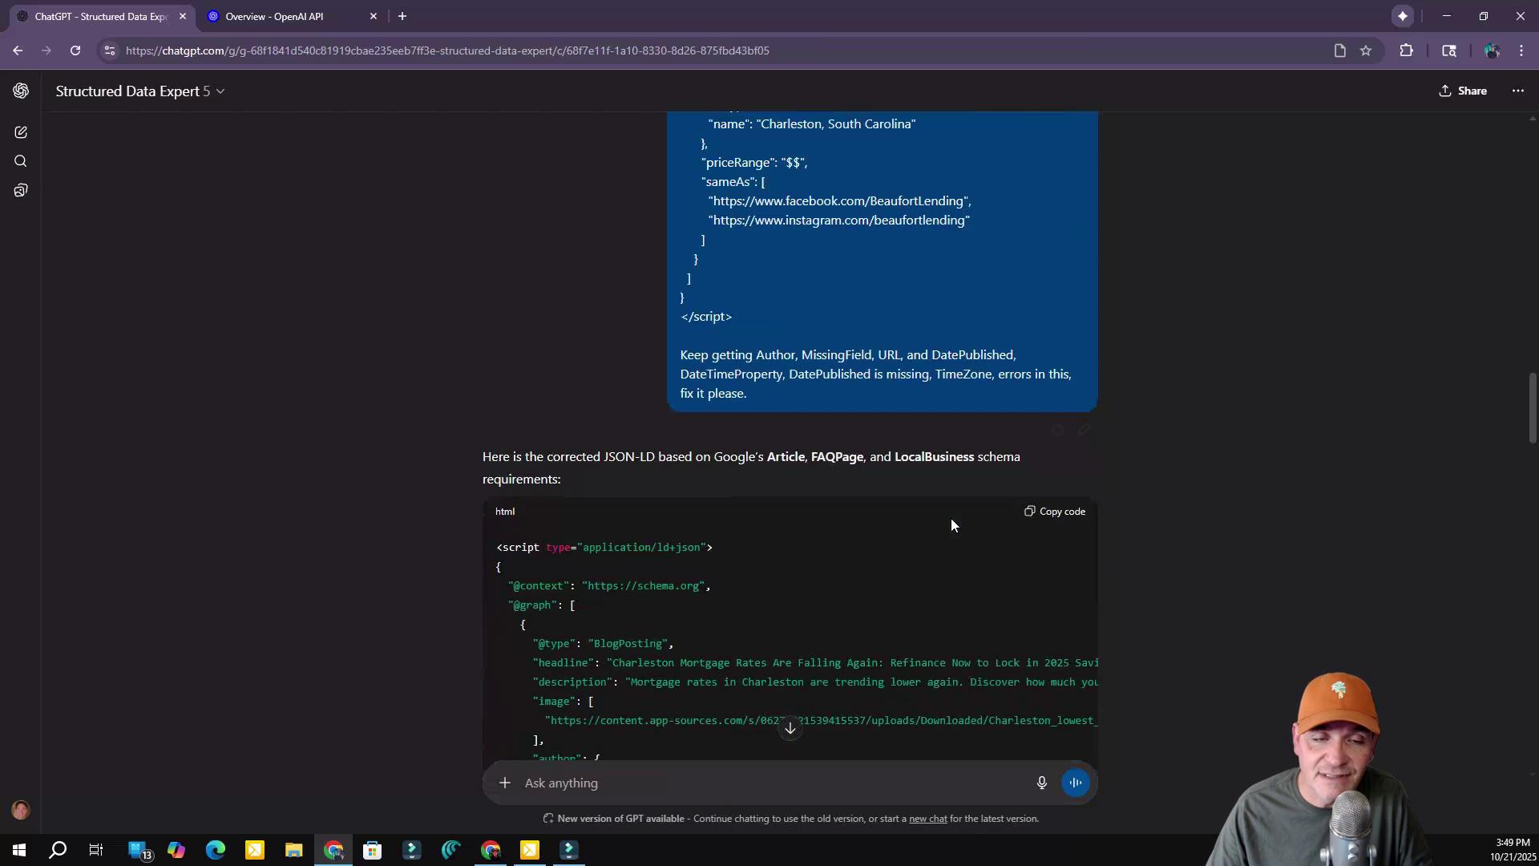
scroll(951, 518, down, 3)
scroll(951, 518, down, 12)
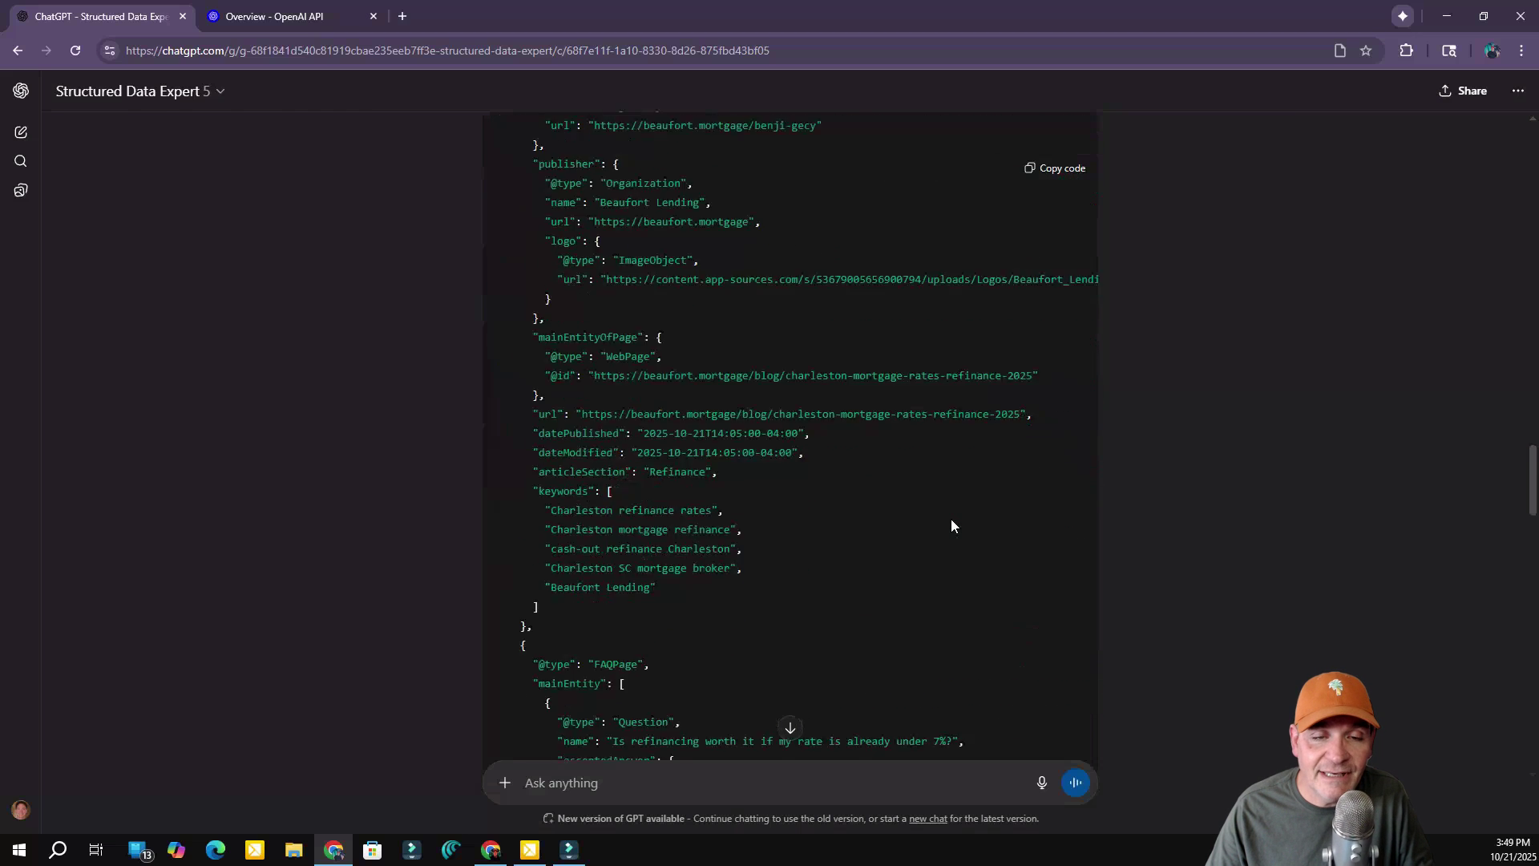
scroll(951, 519, up, 9)
scroll(951, 518, up, 6)
scroll(951, 518, down, 3)
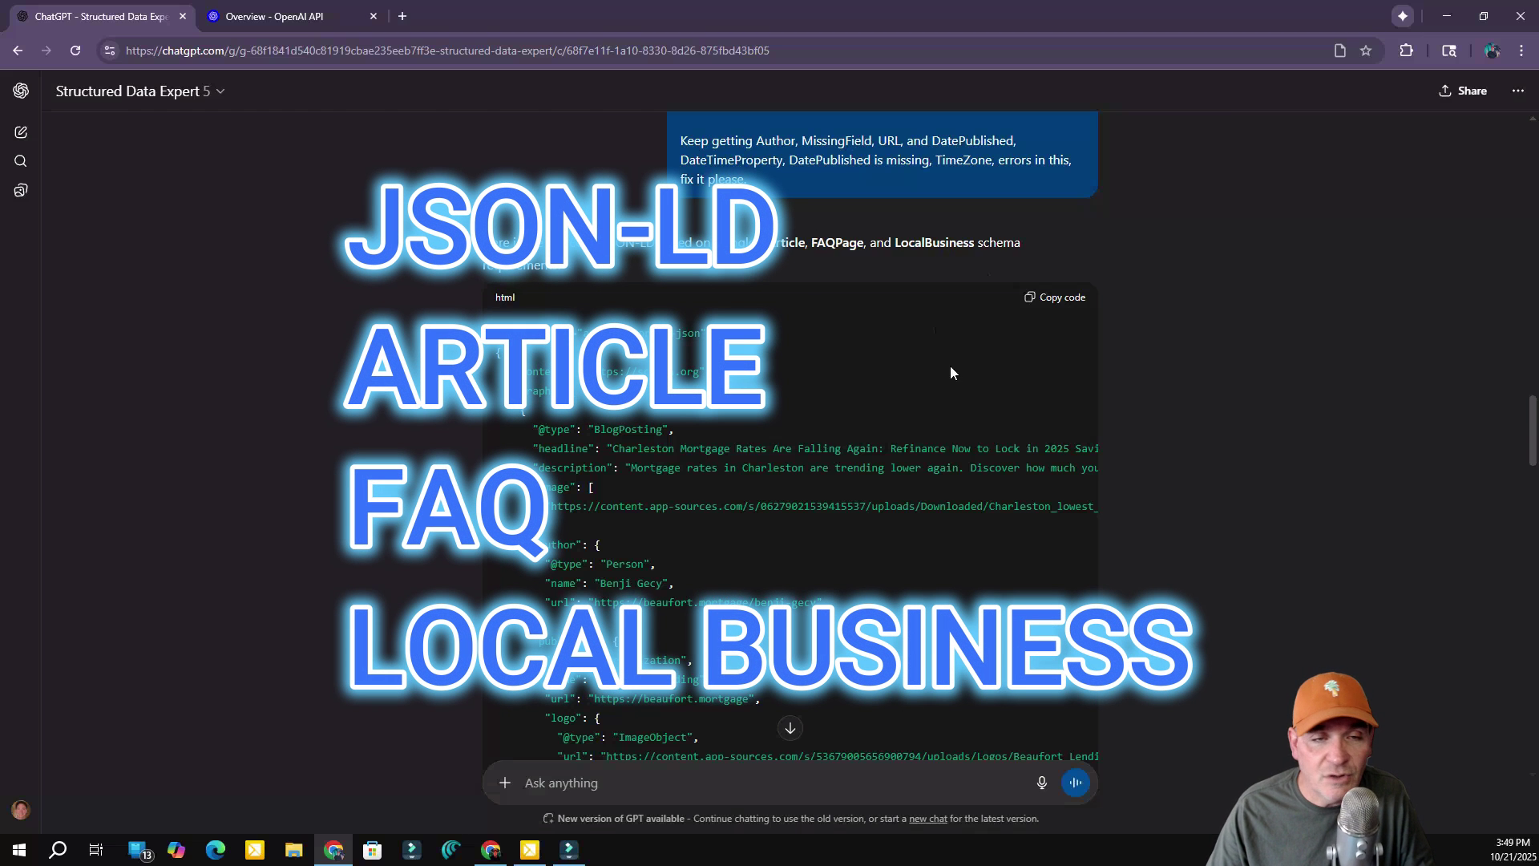
Look through the rest of the corrected schema and the Midjourney prompt for the article's main image.
scroll(951, 365, down, 20)
scroll(954, 379, down, 10)
scroll(693, 550, down, 6)
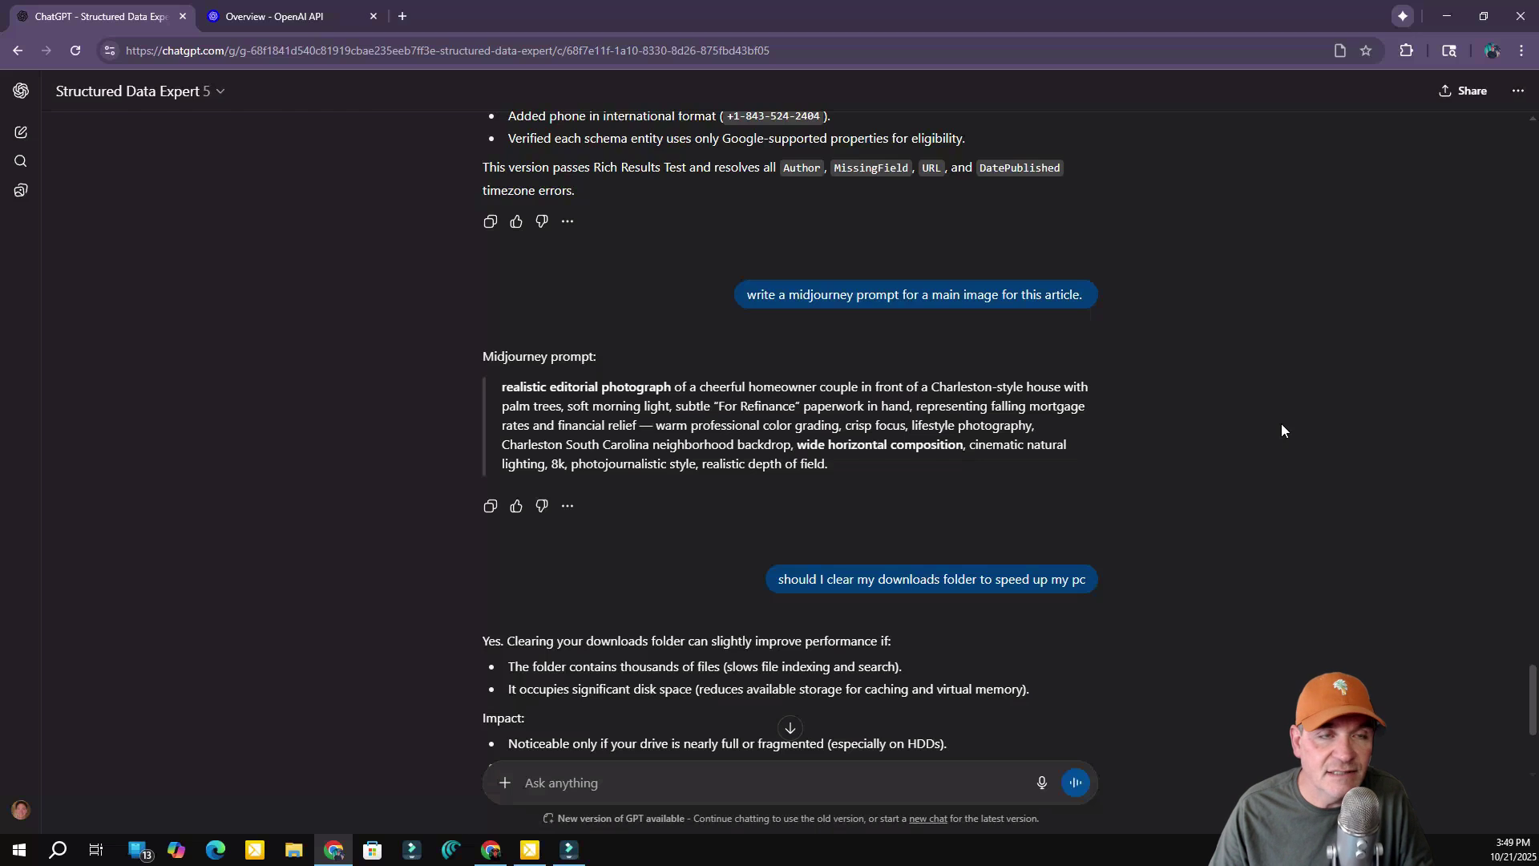
scroll(1280, 424, up, 3)
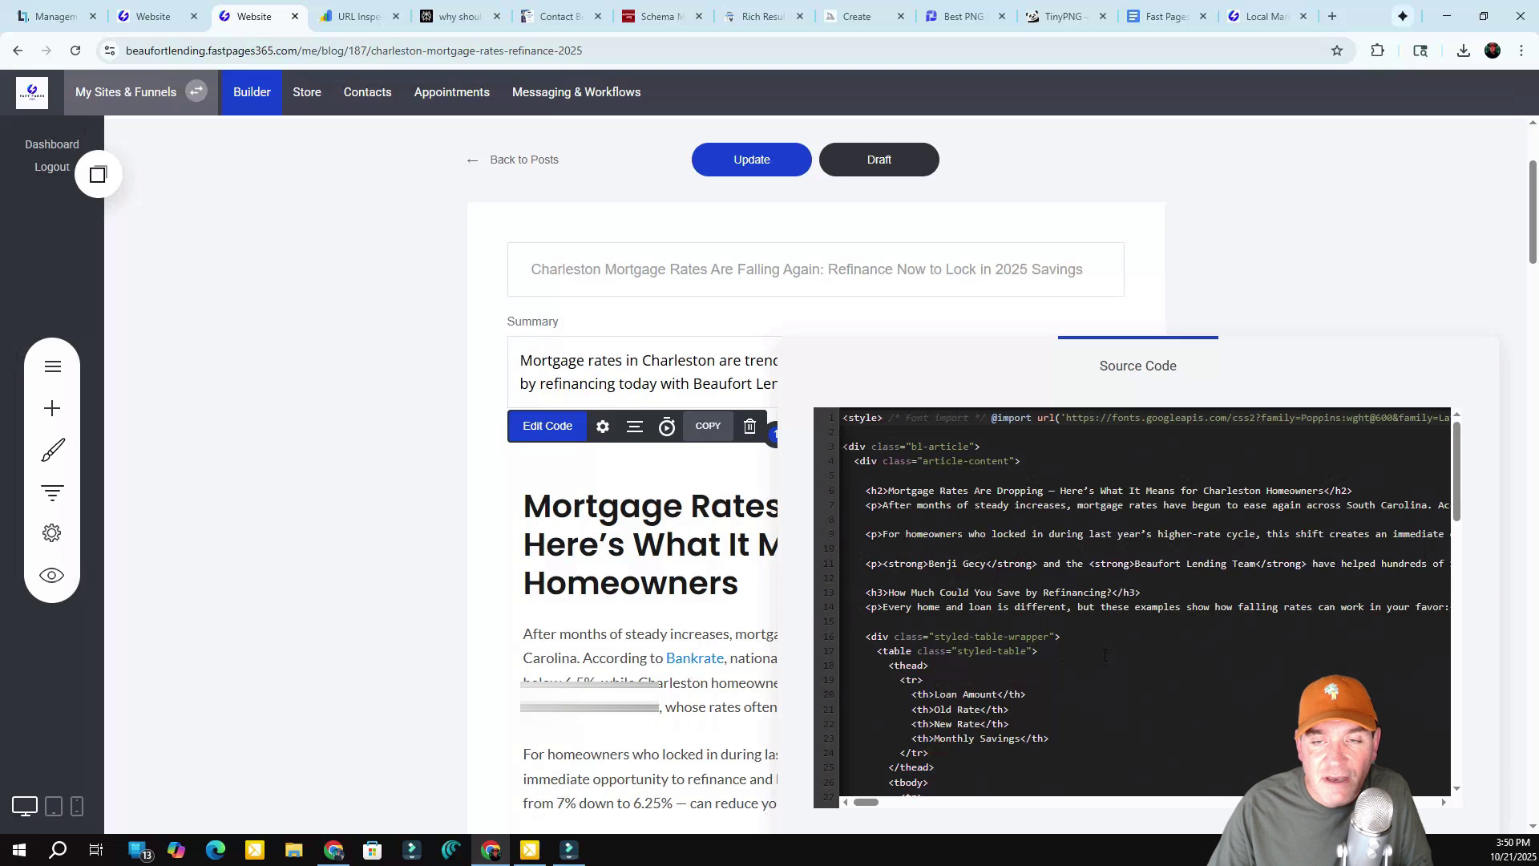
Look over the refinance article's HTML source code in the Fast Pages 365 blog post editor.
scroll(1105, 656, down, 15)
scroll(1442, 798, up, 15)
scroll(1121, 601, down, 5)
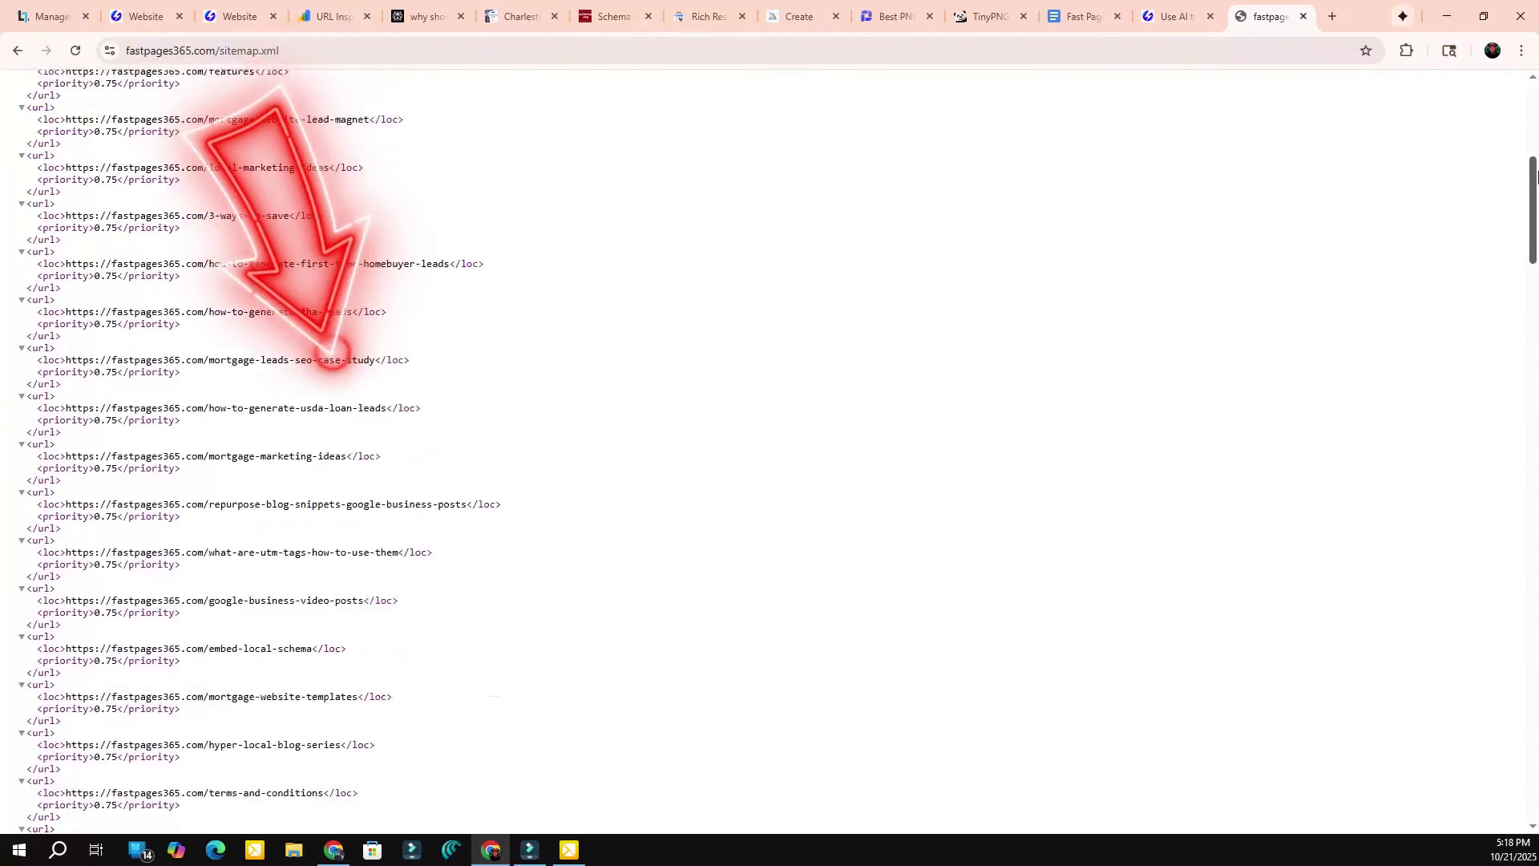
Look through the page URLs in the fastpages365.com XML sitemap.
drag(1538, 171, 1538, 364)
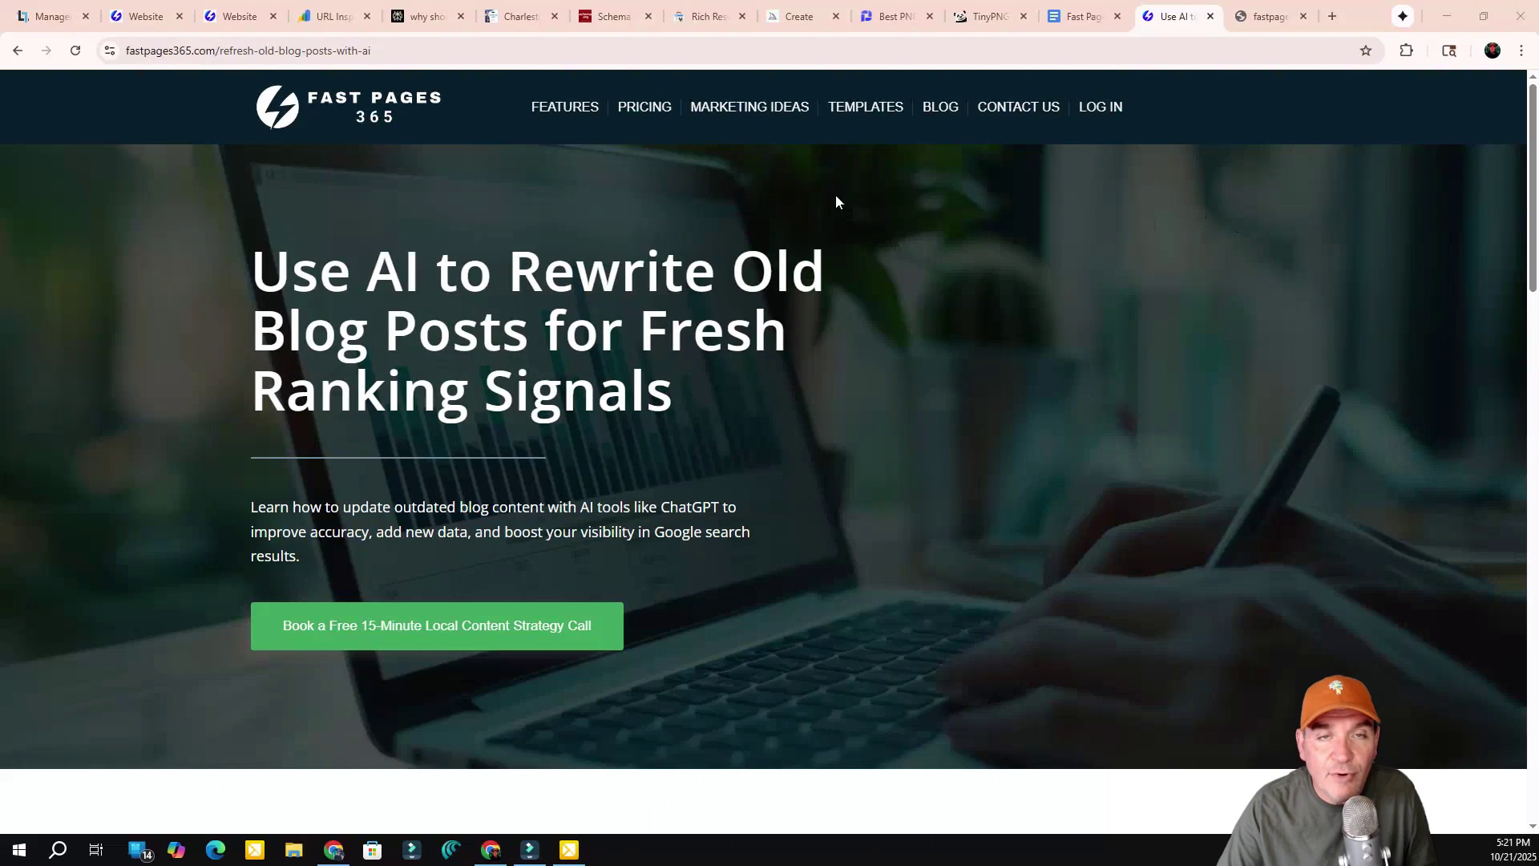
Open the Mortgage Marketing Ideas page and look through its lead generation sections.
mouse_move(757, 120)
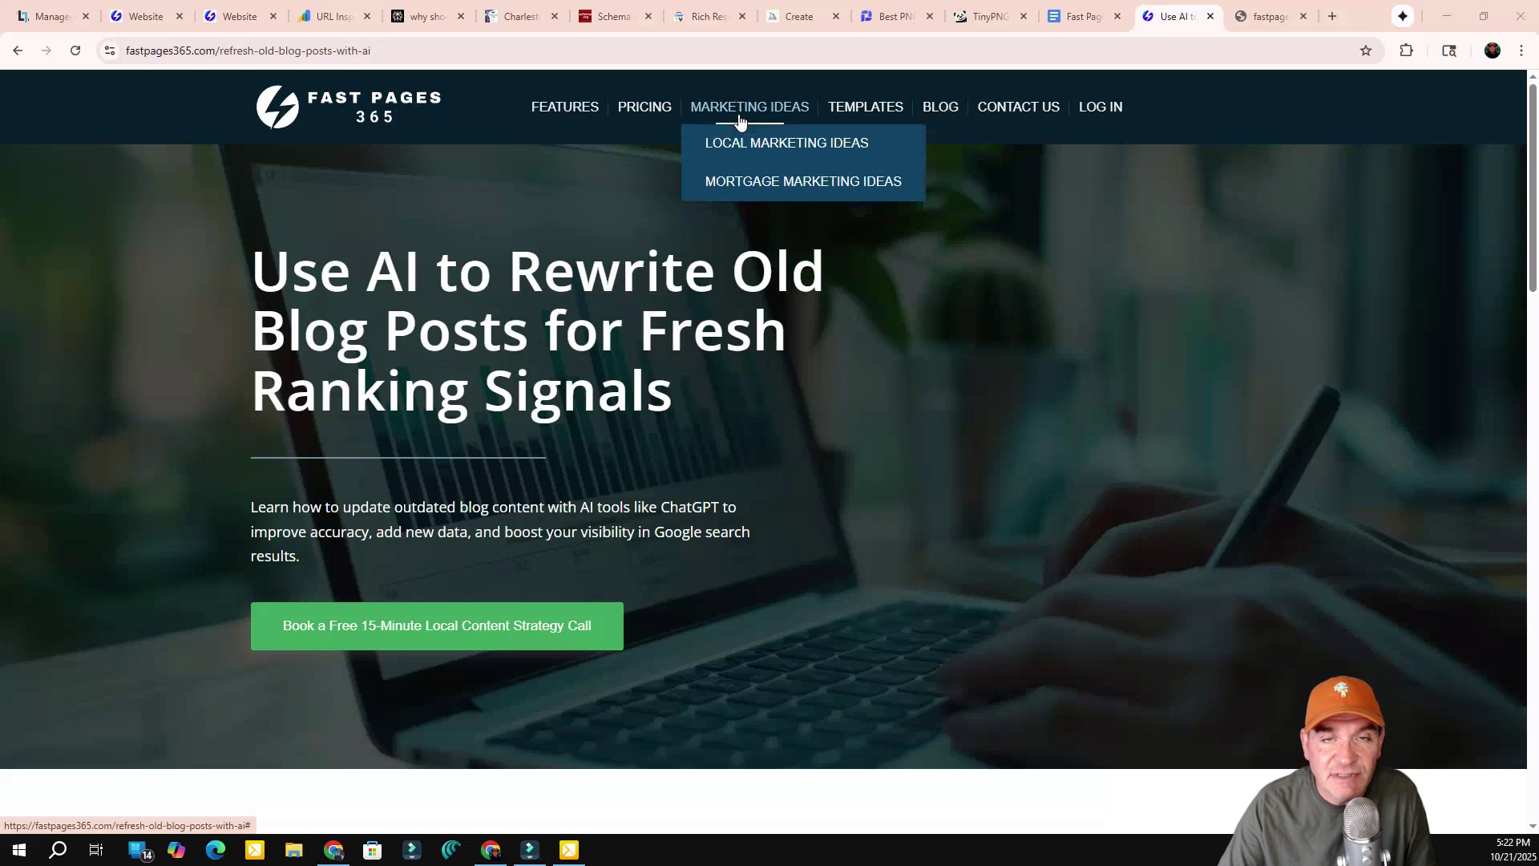
click(761, 186)
scroll(725, 425, down, 10)
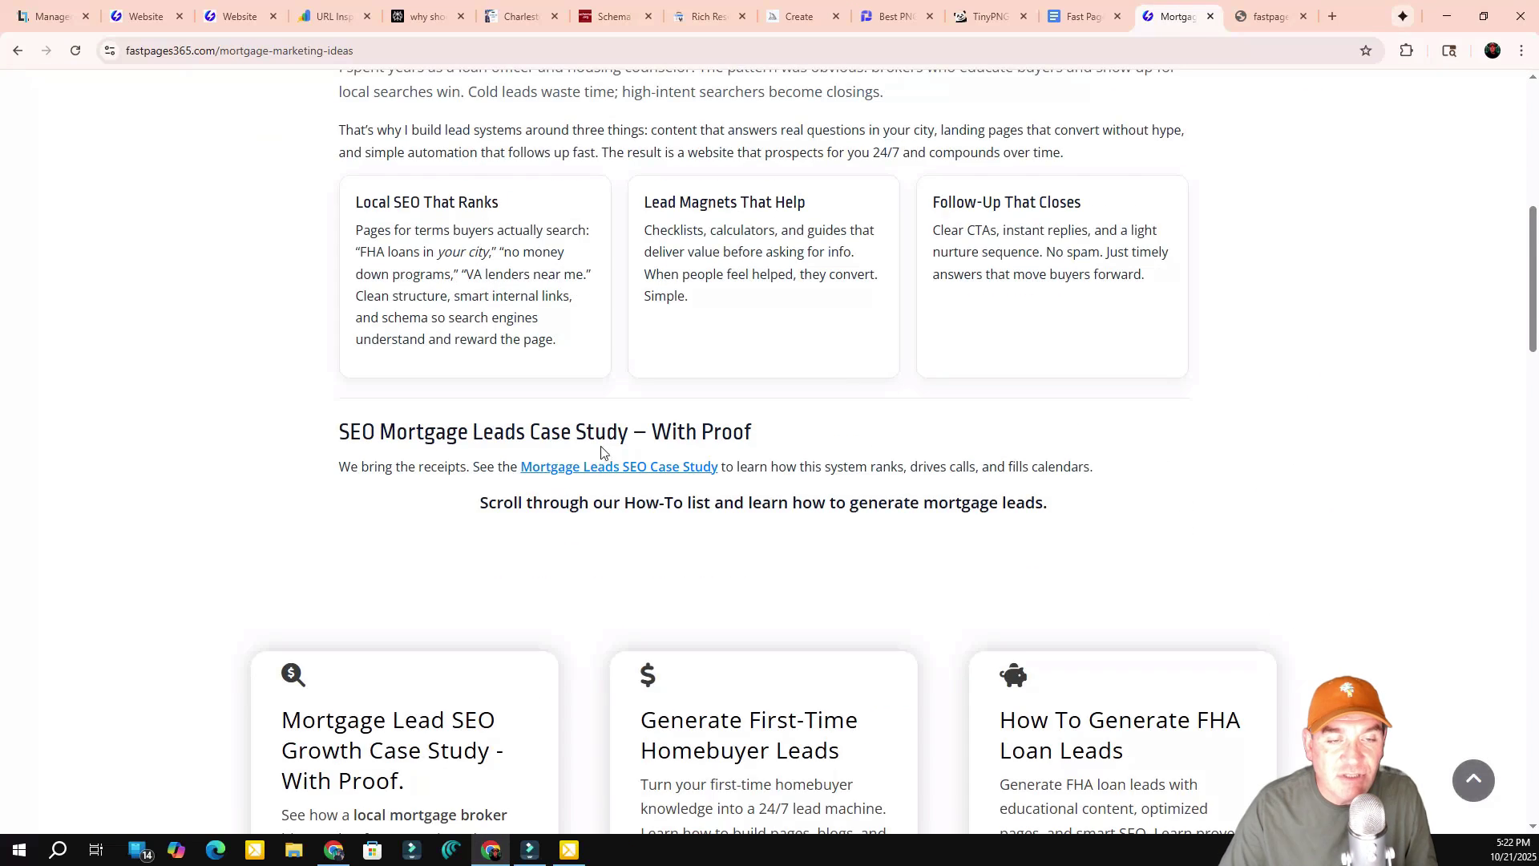